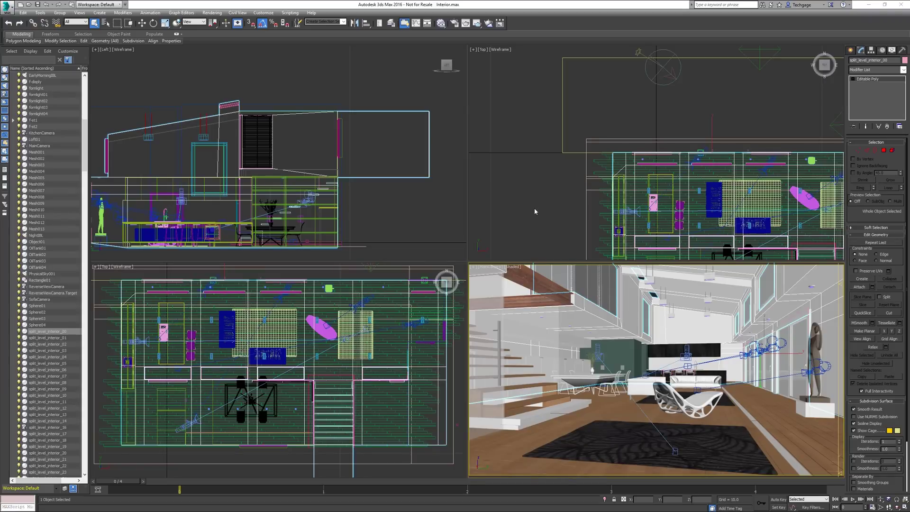
- Review the Iray+ renderer settings in Render Setup and start an Iray+ ActiveShade render
left_click(454, 23)
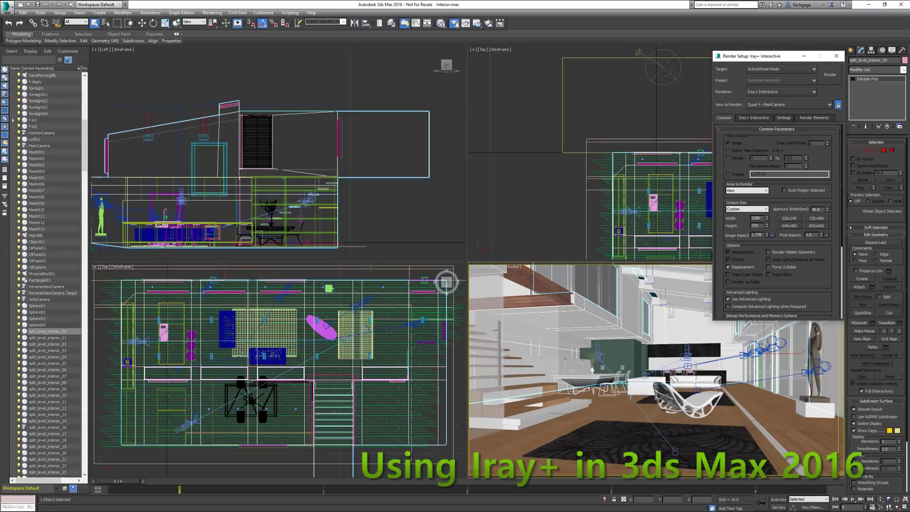
left_click_drag(831, 257, 812, 174)
left_click(740, 315)
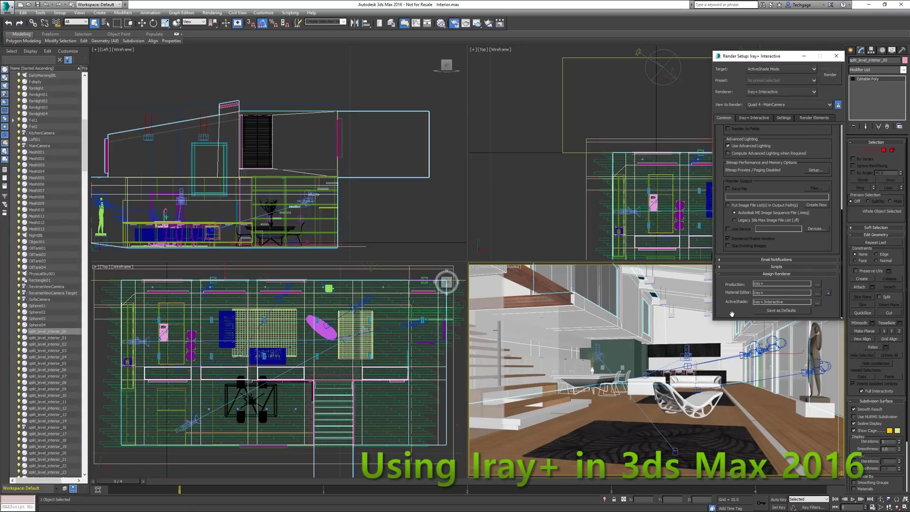
left_click(754, 118)
left_click(783, 118)
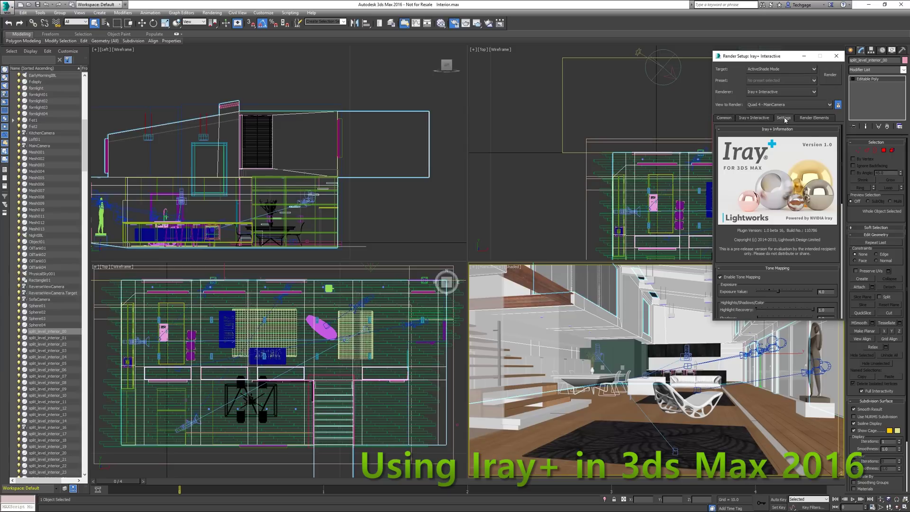
left_click_drag(819, 263, 817, 124)
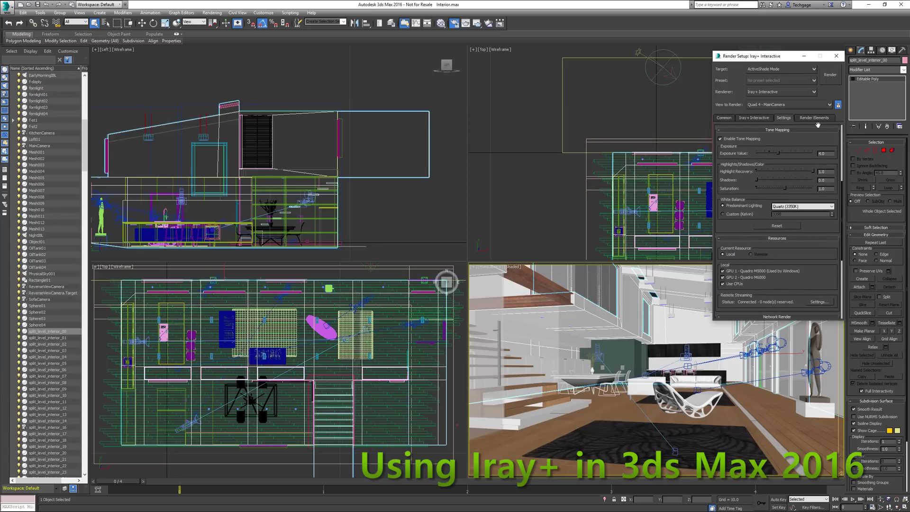
left_click(476, 23)
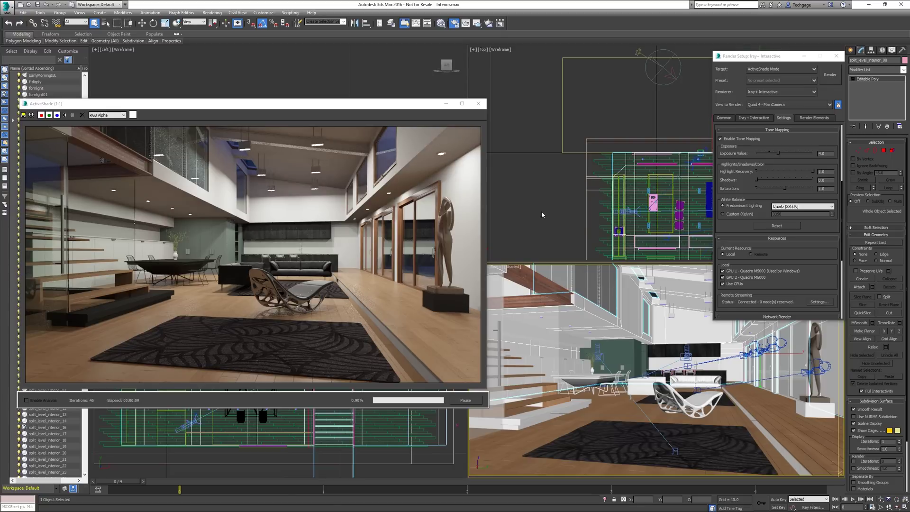
- Switch the camera viewport to SofaCamera so ActiveShade renders the sofas and kitchen
left_click(495, 266)
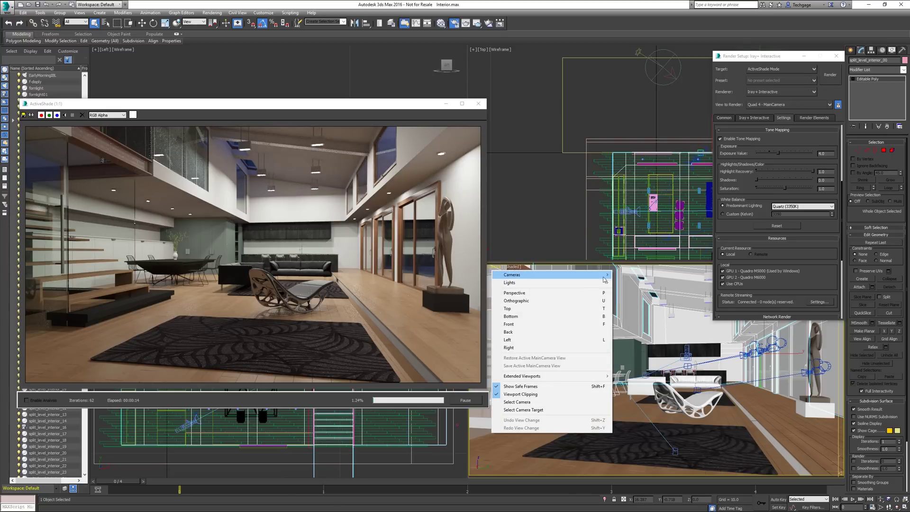
mouse_move(604, 280)
left_click(642, 304)
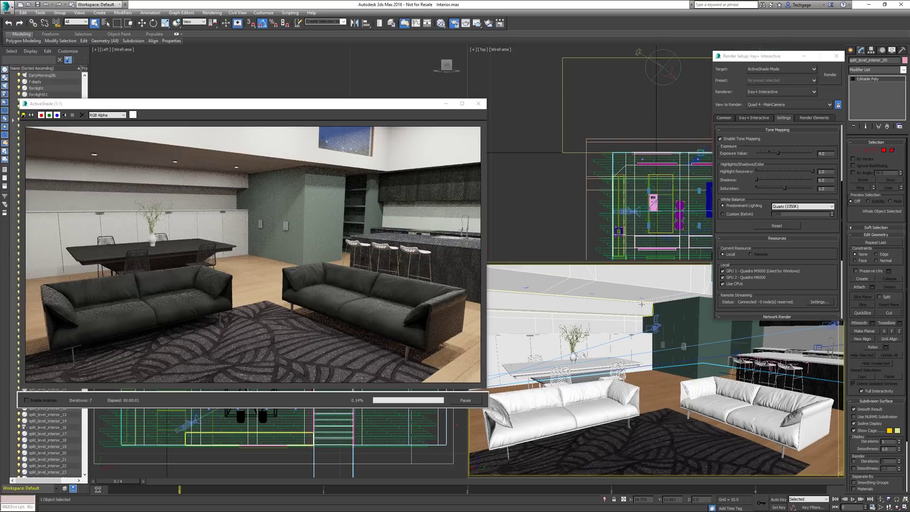
- Apply ClayRenderMat as the material override for a clay preview, then disable the override
left_click_drag(809, 309, 809, 172)
left_click(792, 251)
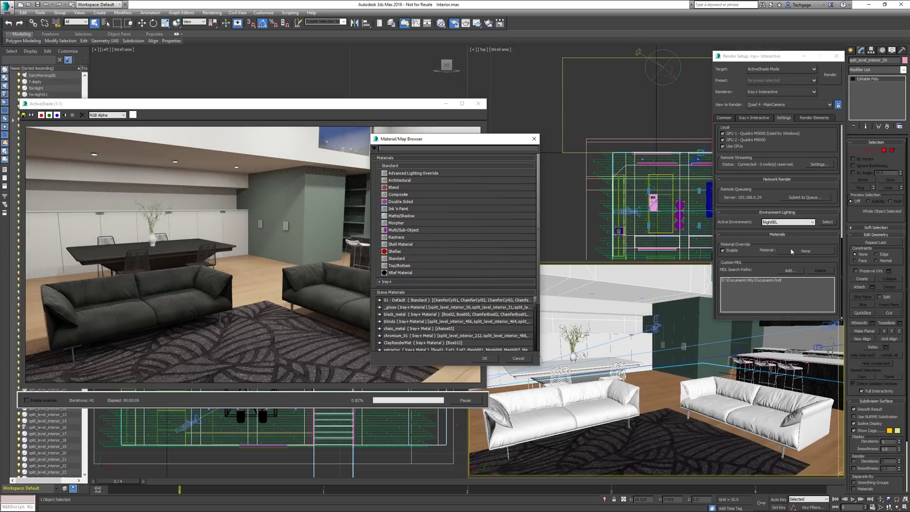
left_click(491, 359)
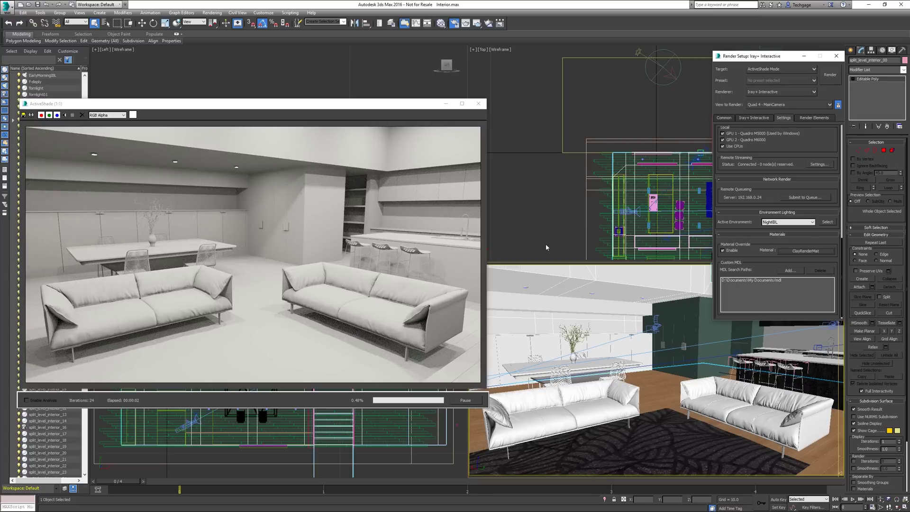
left_click(723, 250)
left_click(511, 267)
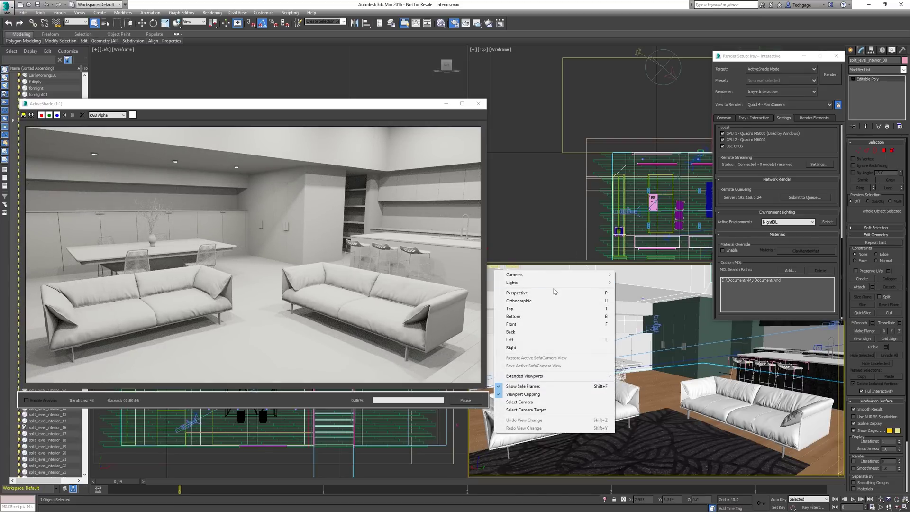
- Switch to a Perspective view and walk it round to face the windows and sculpture
left_click(555, 293)
key("Up")
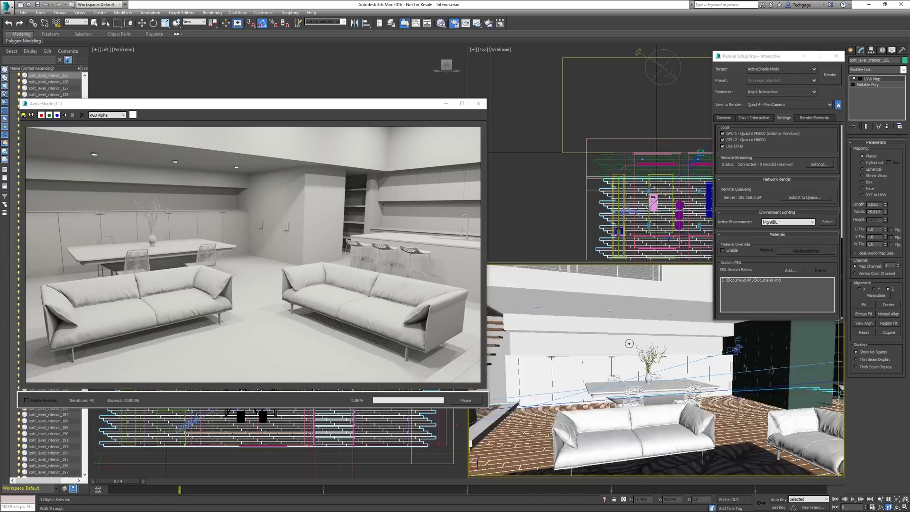
left_click_drag(629, 343, 364, 343)
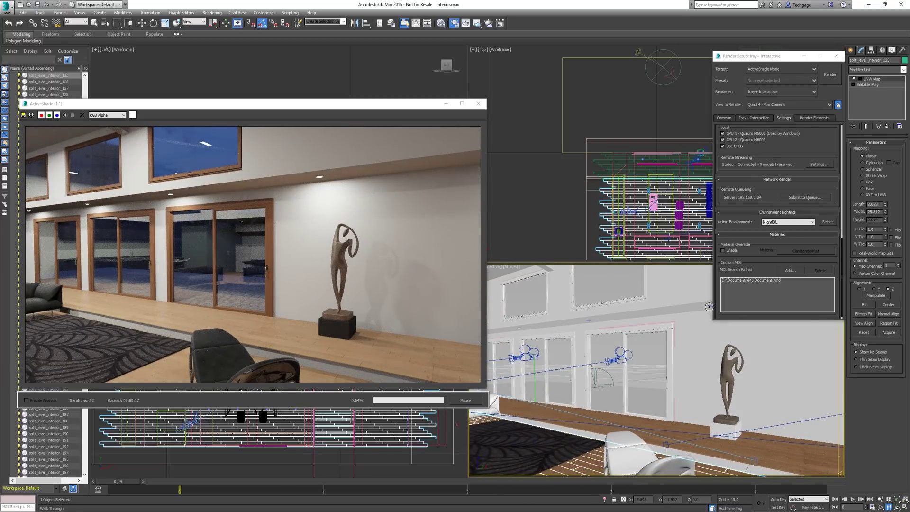
- Leave walk-through mode and select the light above the sculpture
left_click_drag(785, 56, 521, 108)
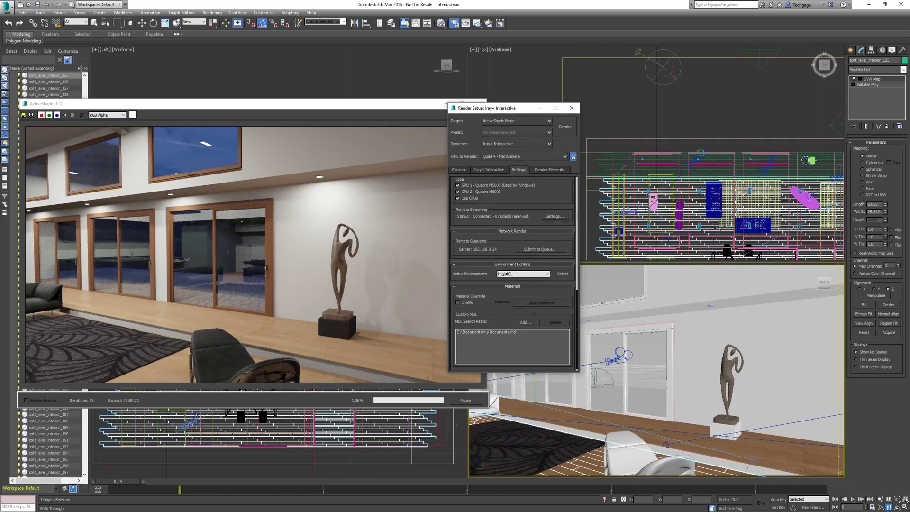
key("q")
left_click(808, 160)
left_click(808, 160)
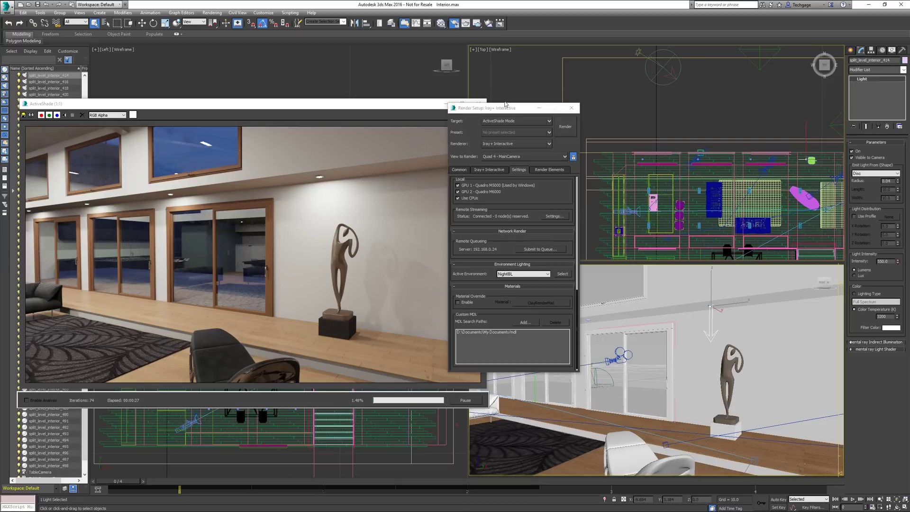
left_click_drag(505, 105, 555, 97)
- Enable Use Profile on the light and load the 3.IES photometric profile
left_click(854, 217)
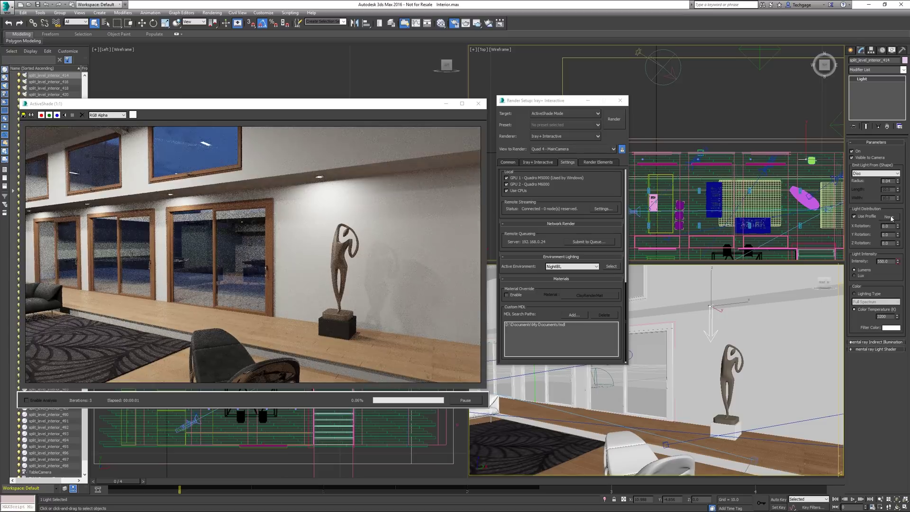
left_click(890, 217)
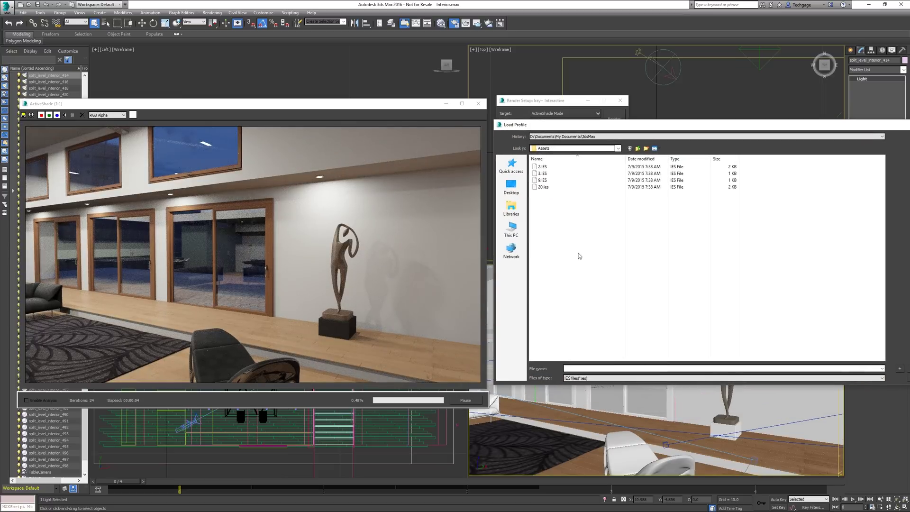
double_click(553, 187)
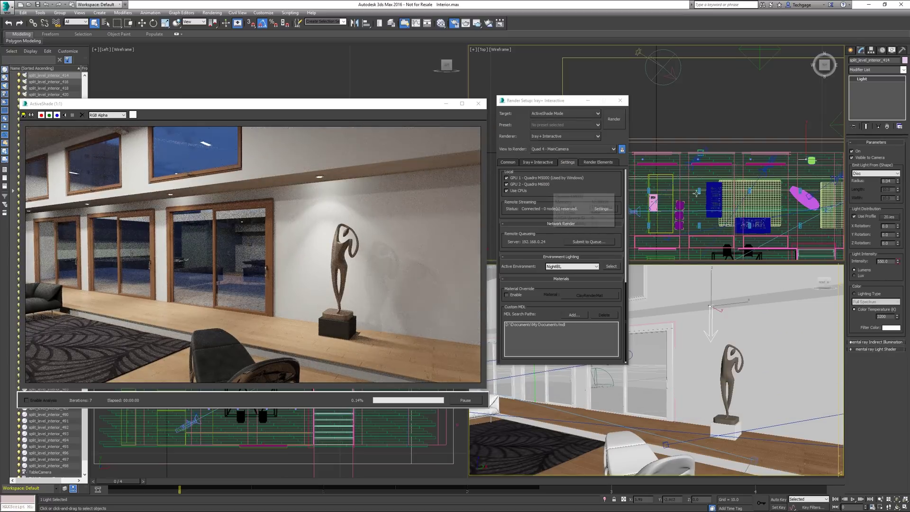
left_click(889, 217)
double_click(539, 175)
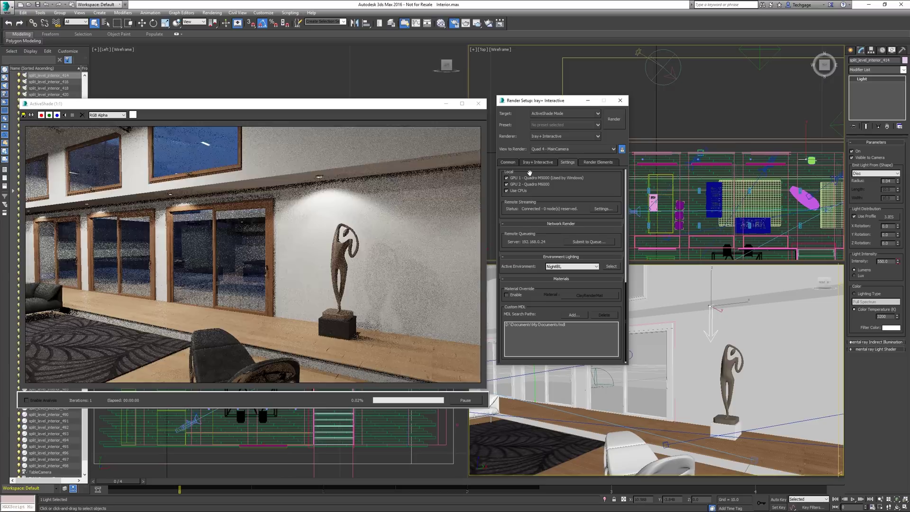
left_click_drag(545, 100, 753, 59)
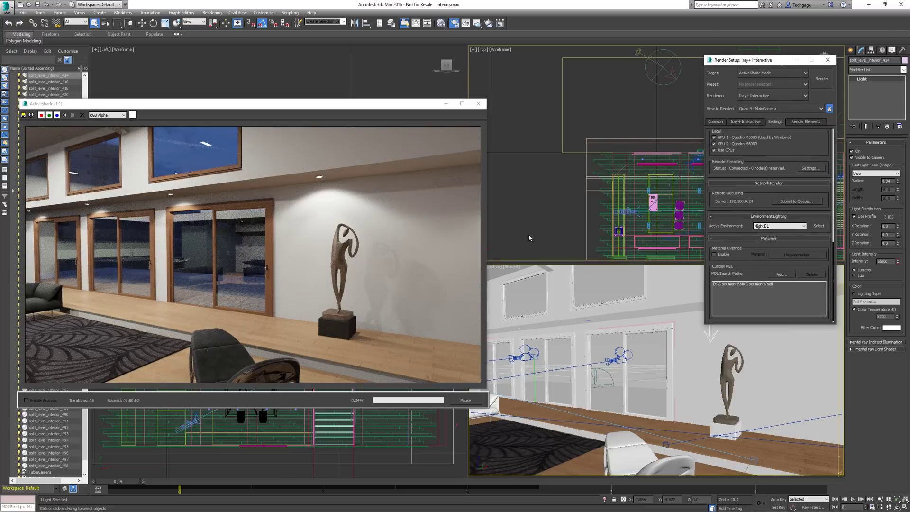
- Switch the camera viewport to ReverseViewCamera
left_click(495, 270)
mouse_move(509, 273)
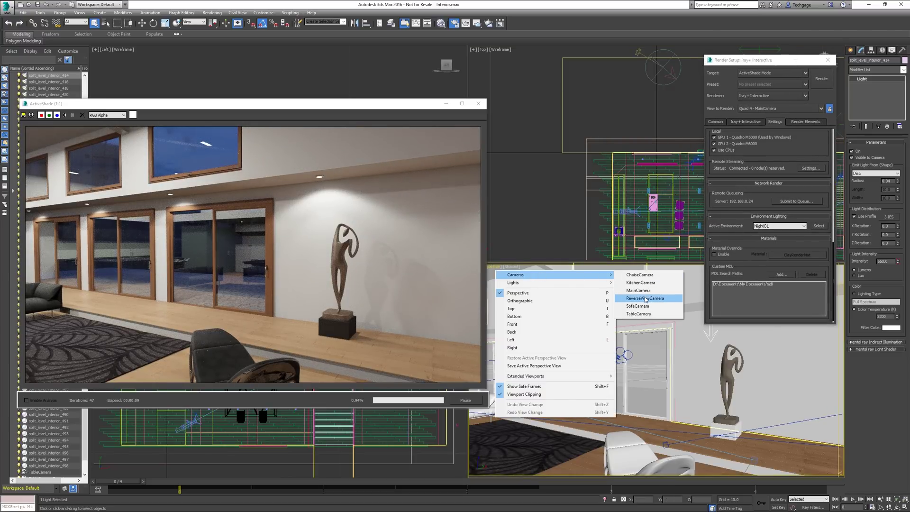
left_click(645, 296)
- Select the camera, try 15, 85 and 200mm lenses, and settle on 35mm
left_click(628, 212)
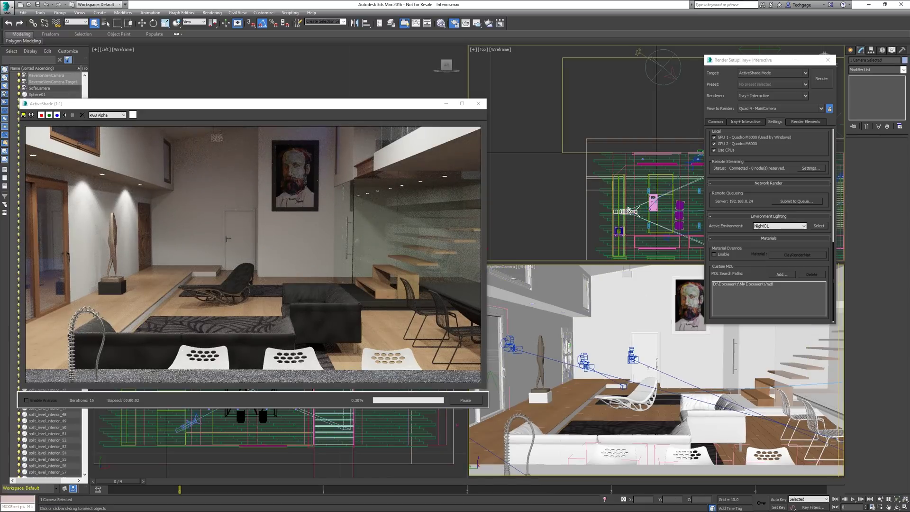
left_click(859, 183)
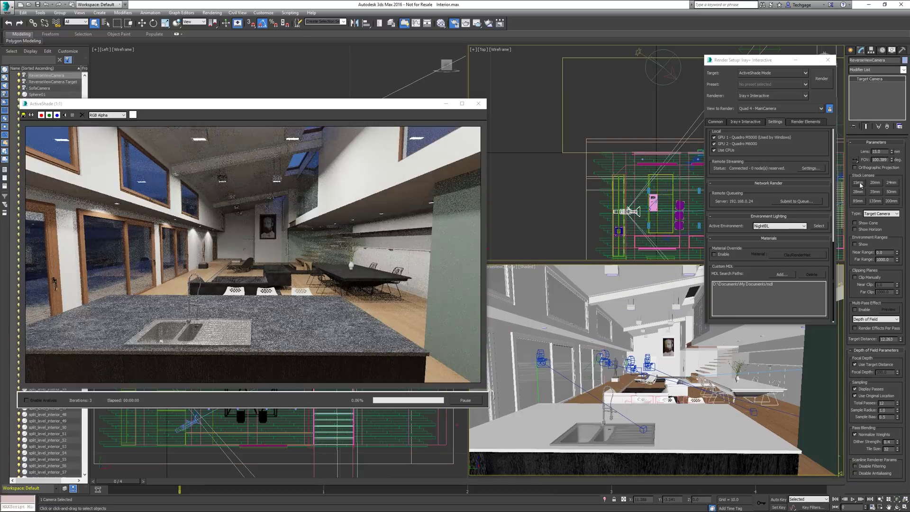
left_click(858, 201)
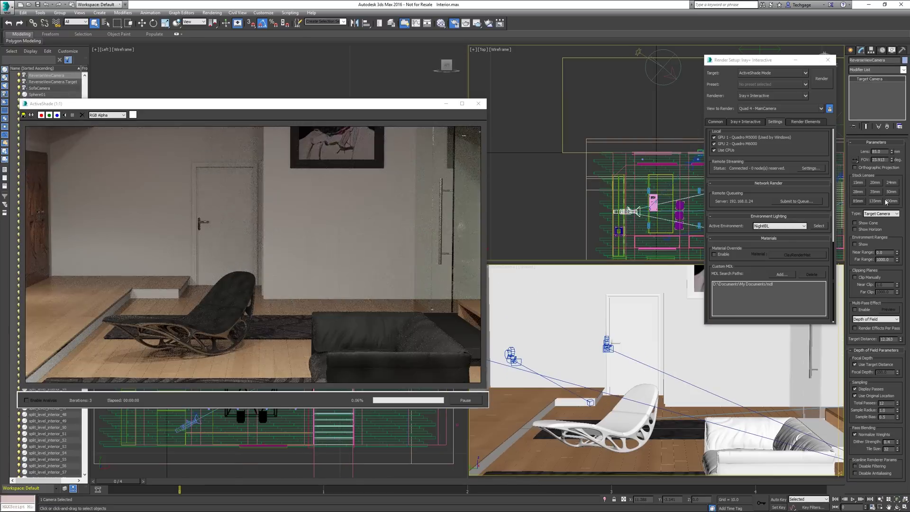
left_click(891, 201)
left_click(876, 192)
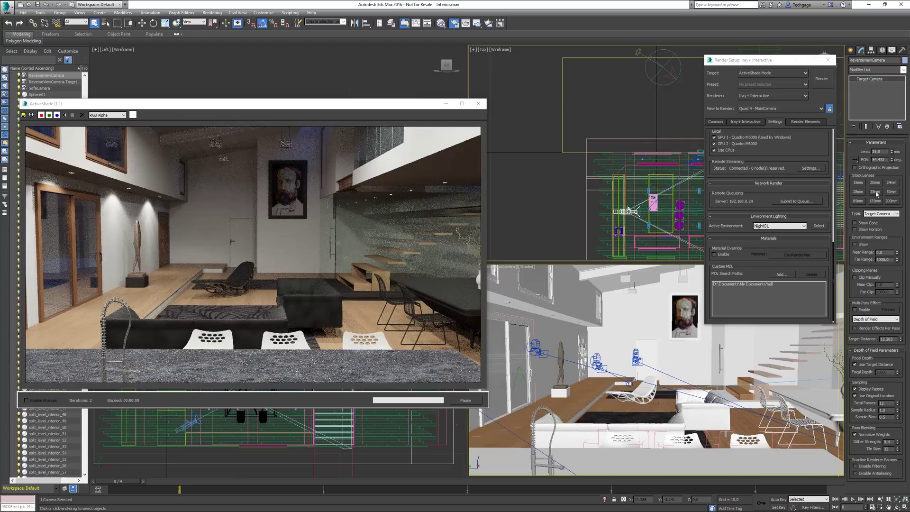
left_click(143, 23)
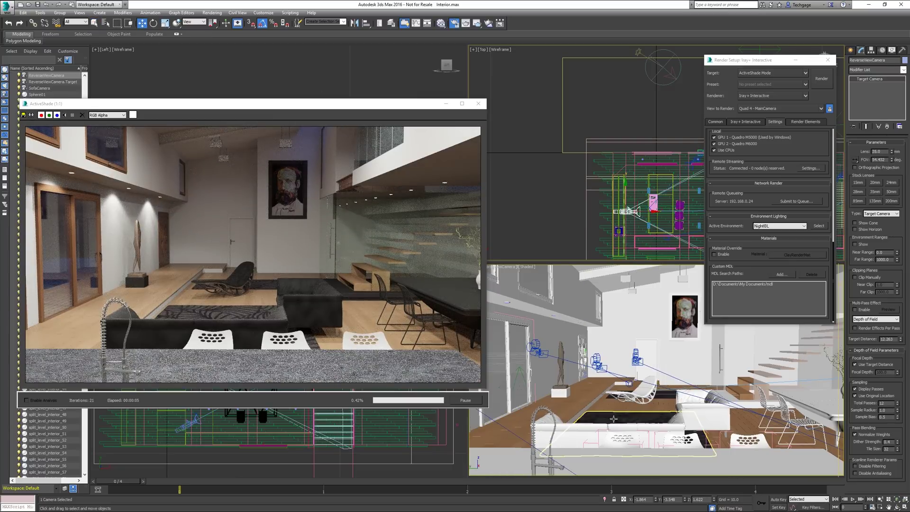
left_click(666, 402)
- Nudge the patterned piece in front of the sofa, then hide it
left_click_drag(637, 363, 636, 361)
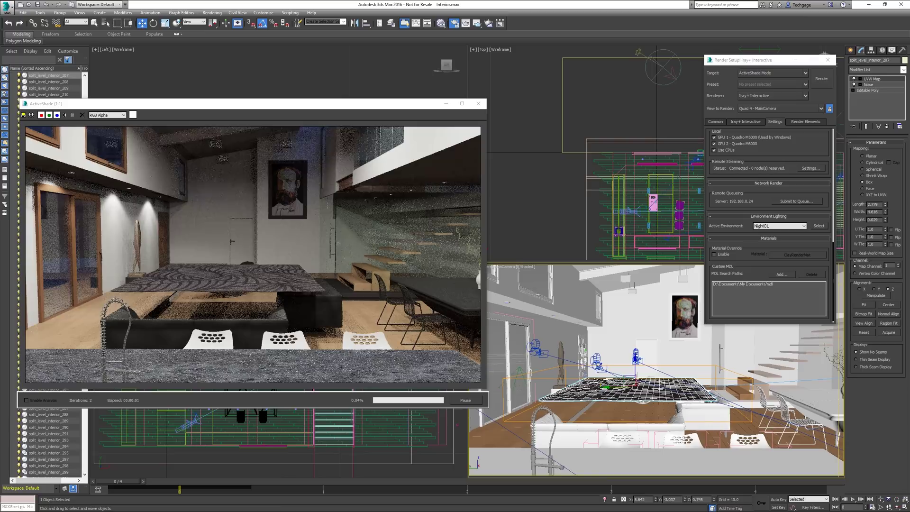
right_click(646, 380)
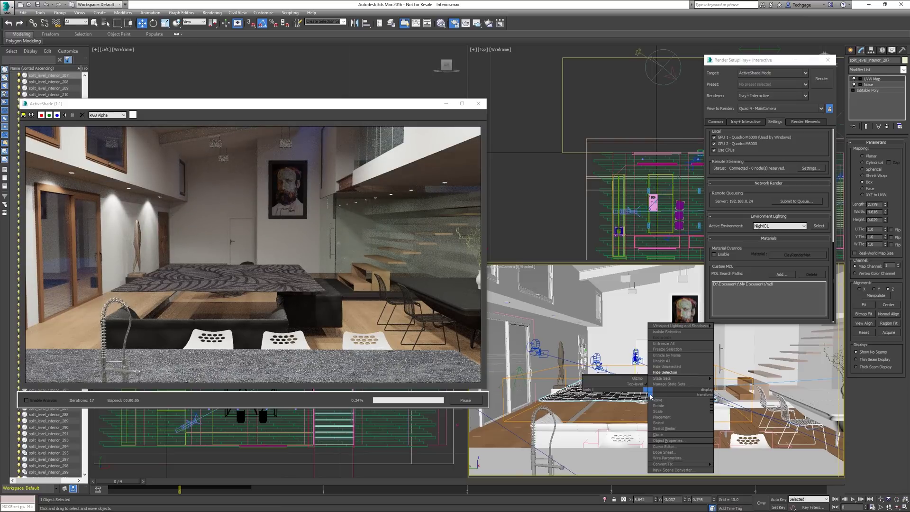
left_click(673, 374)
- Select all eight sofa parts and shift the sofa to the right
left_click_drag(199, 99, 268, 91)
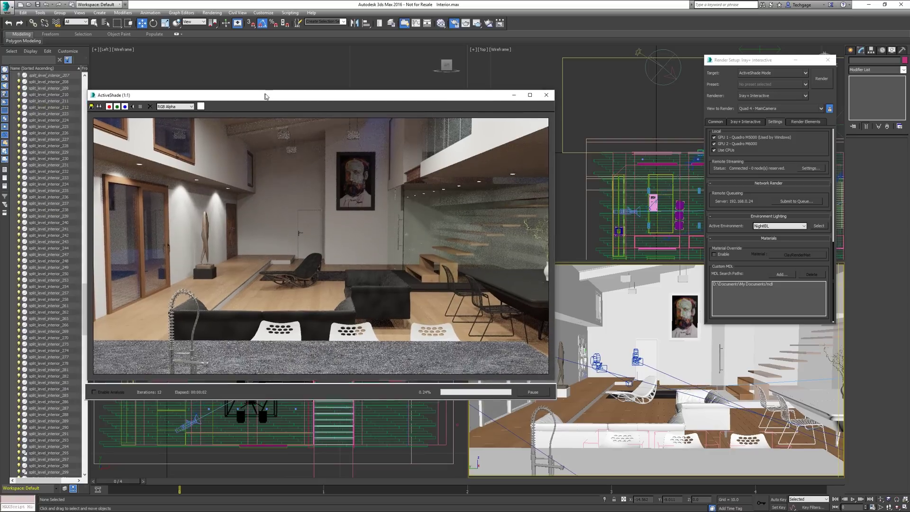
left_click(86, 112)
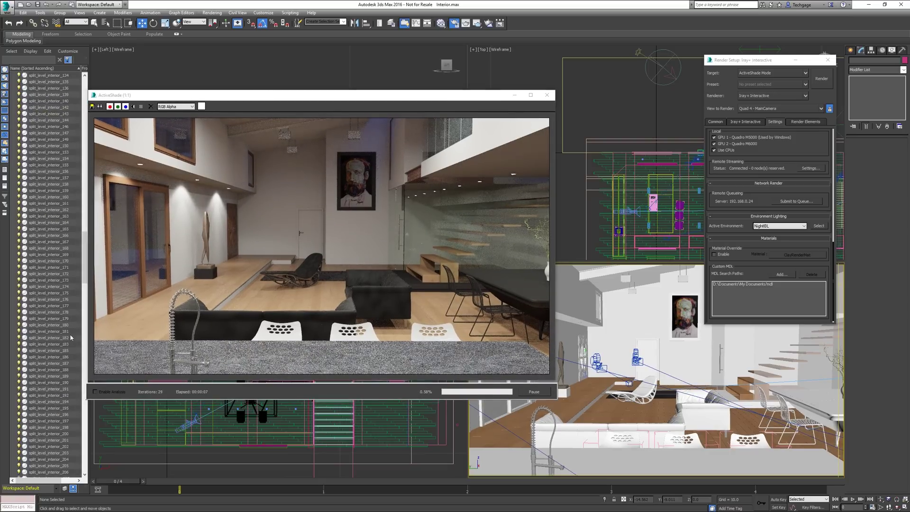
left_click(65, 350)
left_click(67, 396, "shift")
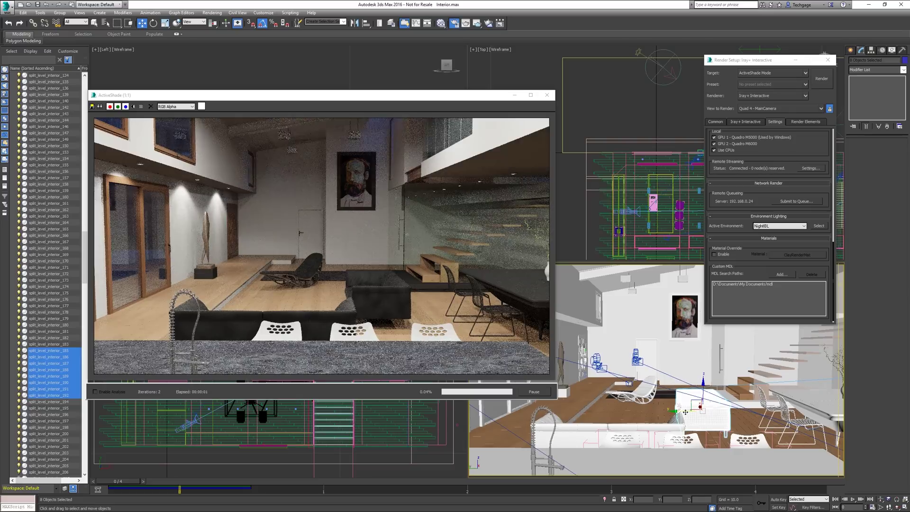
left_click_drag(653, 425, 713, 410)
- Clone the chaise, place the copy left of the original and rotate it
left_click_drag(344, 96, 279, 110)
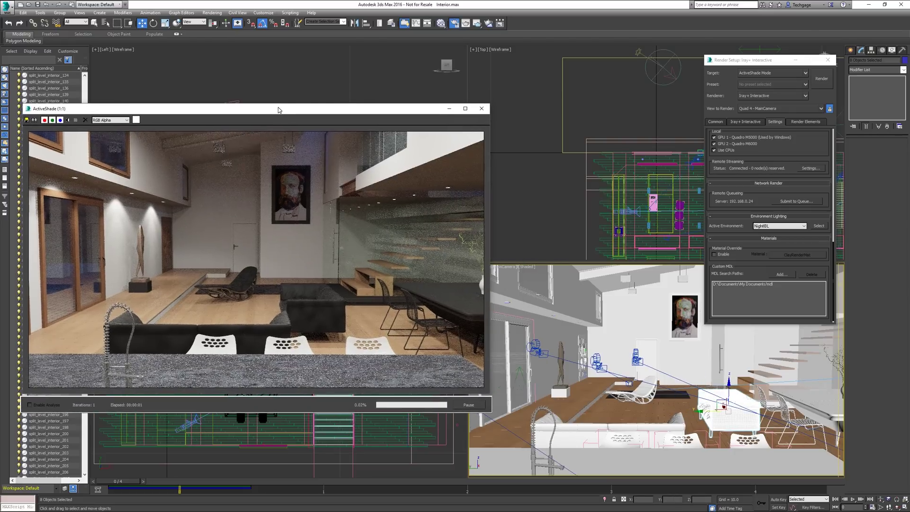
left_click(640, 396)
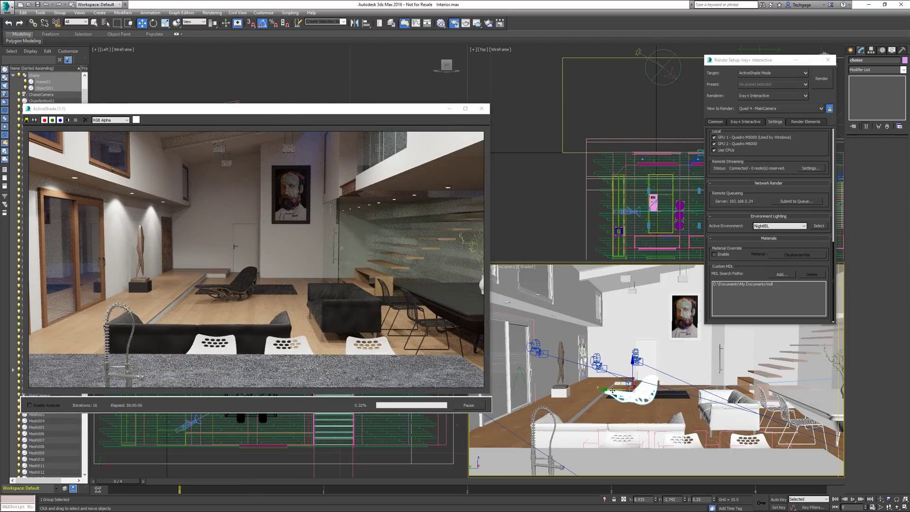
left_click_drag(593, 393, 581, 392, "shift")
left_click(463, 291)
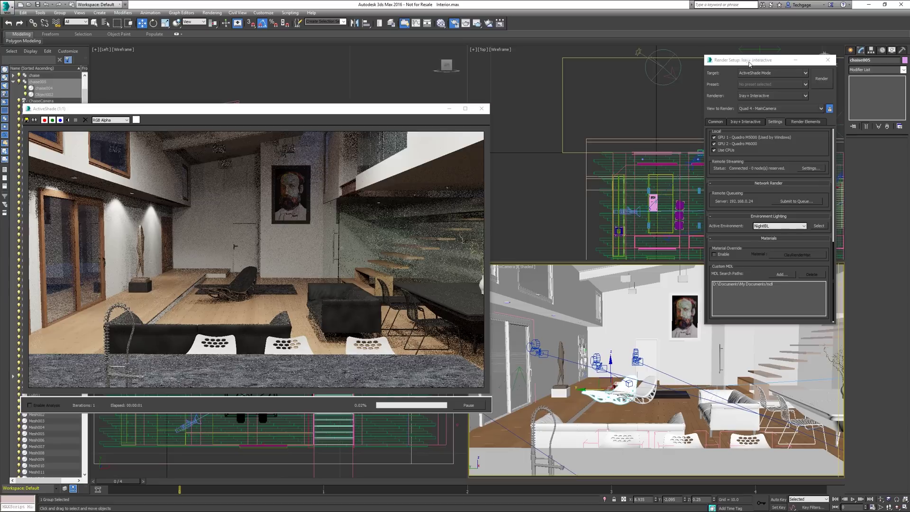
mouse_move(751, 65)
left_mouse_down()
mouse_move(810, 75)
mouse_move(568, 77)
left_mouse_up()
left_click_drag(796, 195, 760, 202)
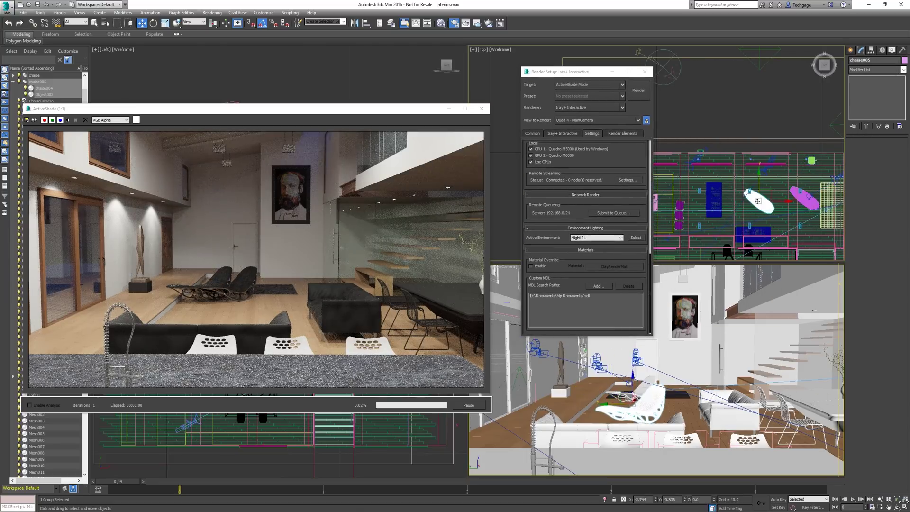
key("e")
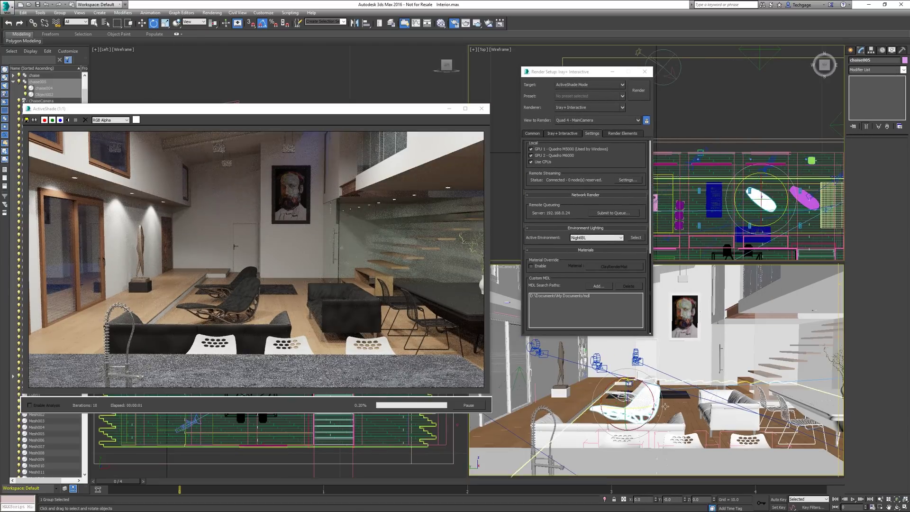
left_click_drag(616, 407, 633, 410)
- Set the active environment to EarlyMorningIBL with tone-mapping exposure 6.0
left_click_drag(568, 71, 747, 128)
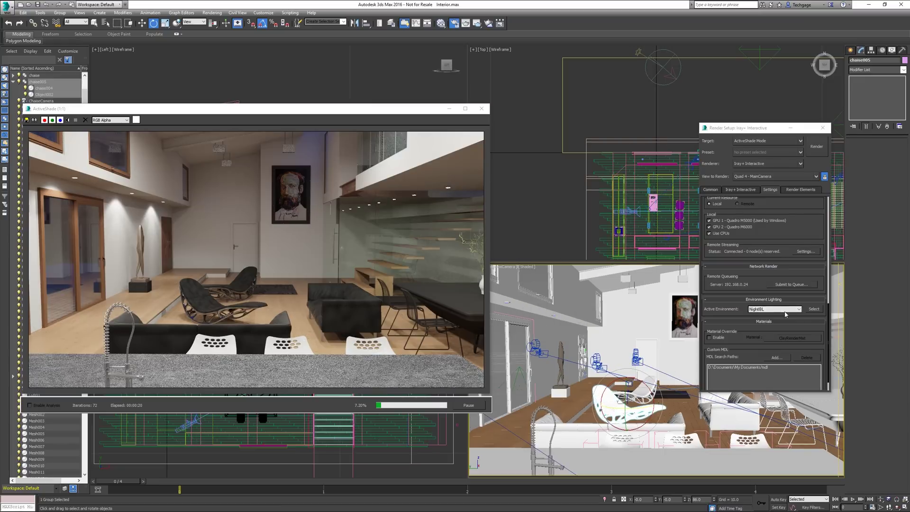
left_click(775, 309)
left_click(783, 320)
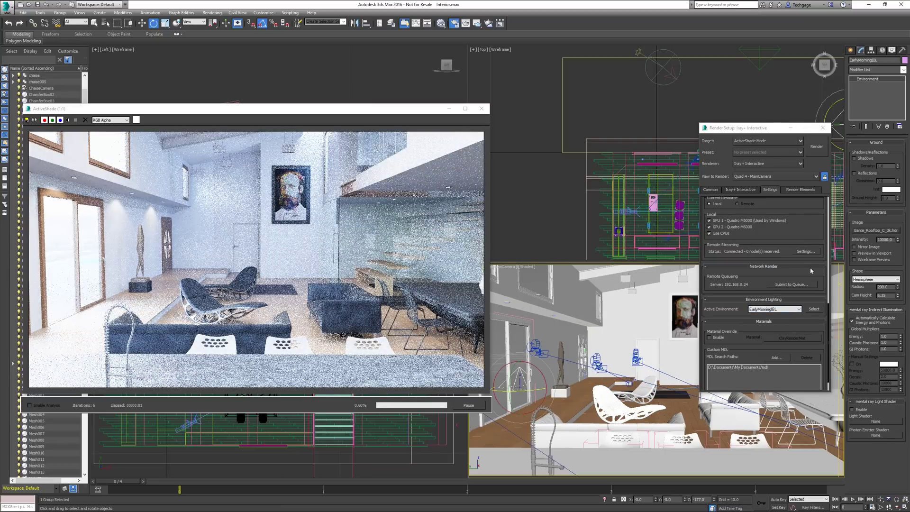
scroll(794, 336, "up", 3)
scroll(794, 337, "up", 3)
double_click(808, 245)
type("6")
key("Return")
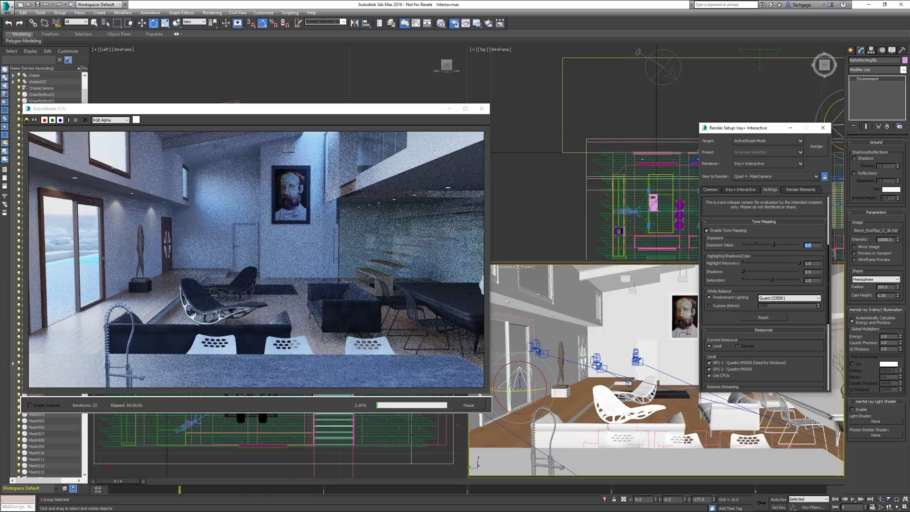
- Set the Predominant Lighting white balance to D65 Noon daylight
left_click(783, 298)
left_click(792, 301)
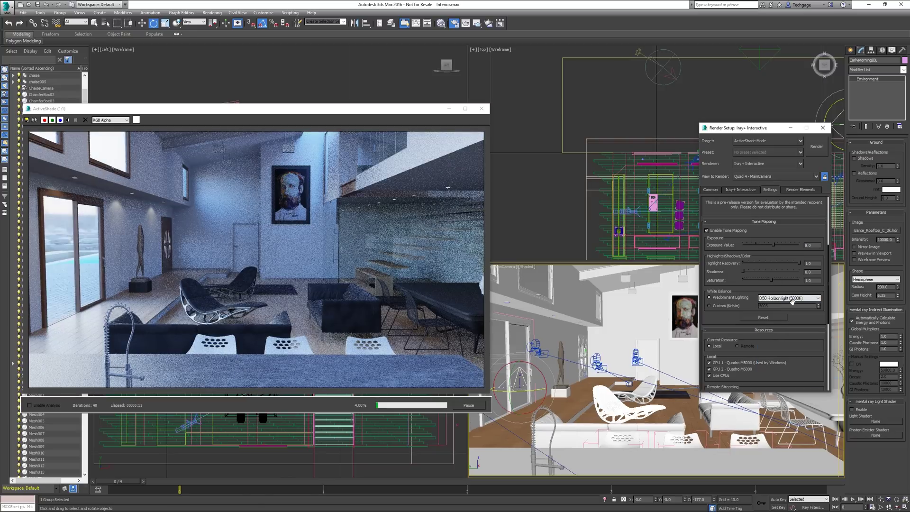
left_click(796, 298)
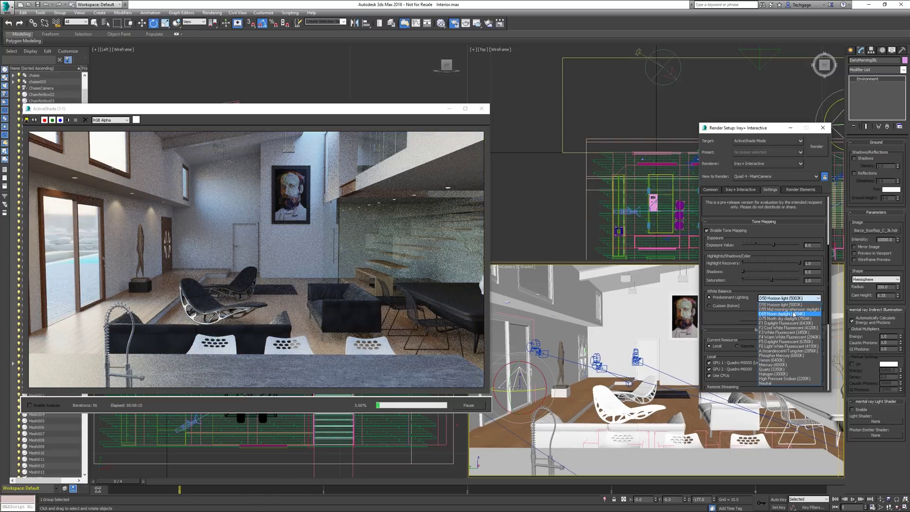
left_click(792, 311)
scroll(799, 335, "down", 5)
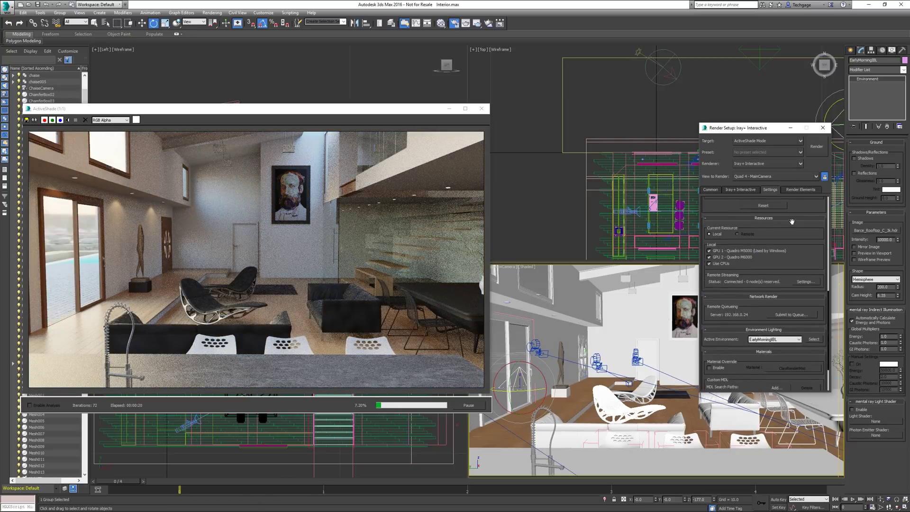
- Make PhysicalSky001 the active environment and view through MainCamera
left_click(776, 304)
left_click(776, 310)
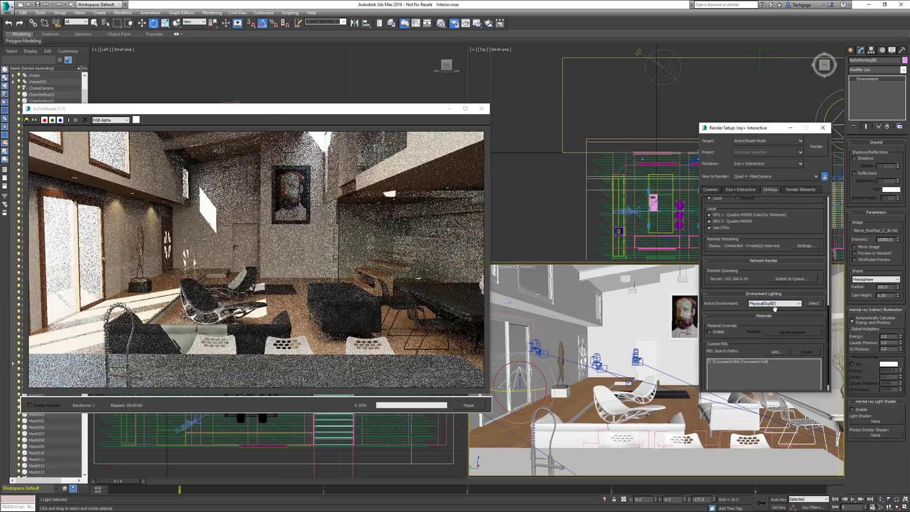
left_click(505, 267)
mouse_move(522, 275)
left_click(643, 290)
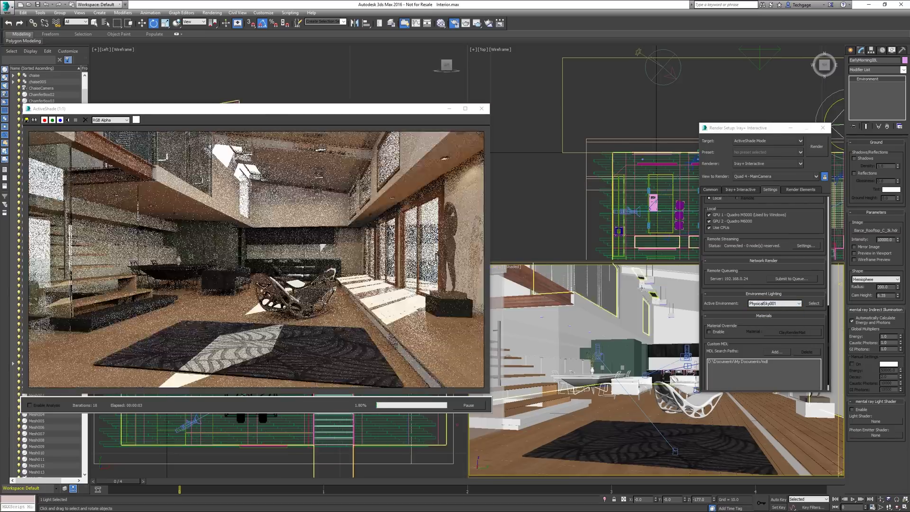
- Drive PhysicalSky001 by date, time and location, with month 11 and day 4
left_click(815, 304)
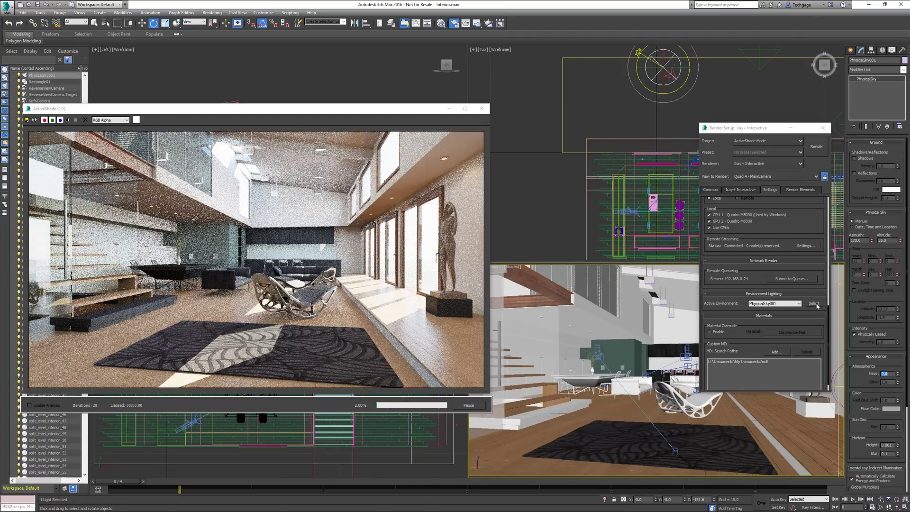
left_click(852, 227)
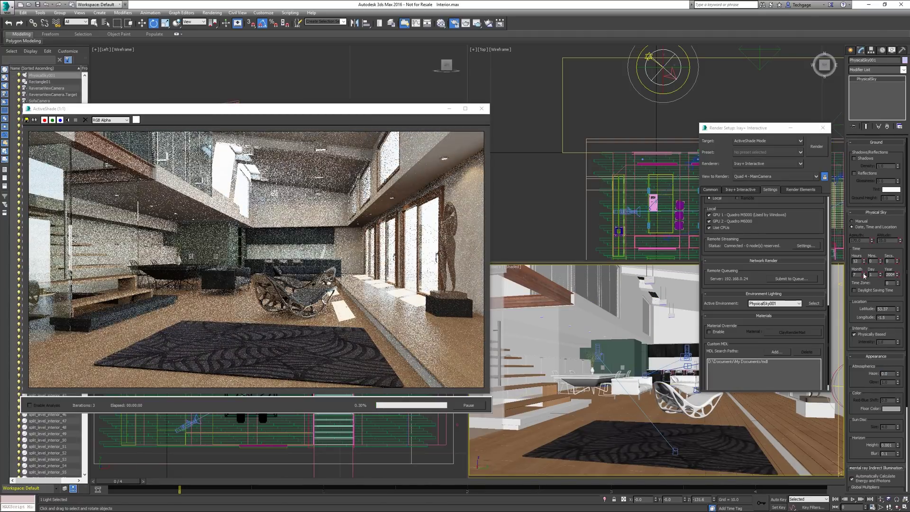
left_click(864, 273)
left_click(864, 274)
left_click(863, 273)
left_click(864, 274)
left_click(881, 274)
left_click(881, 274)
left_click(880, 274)
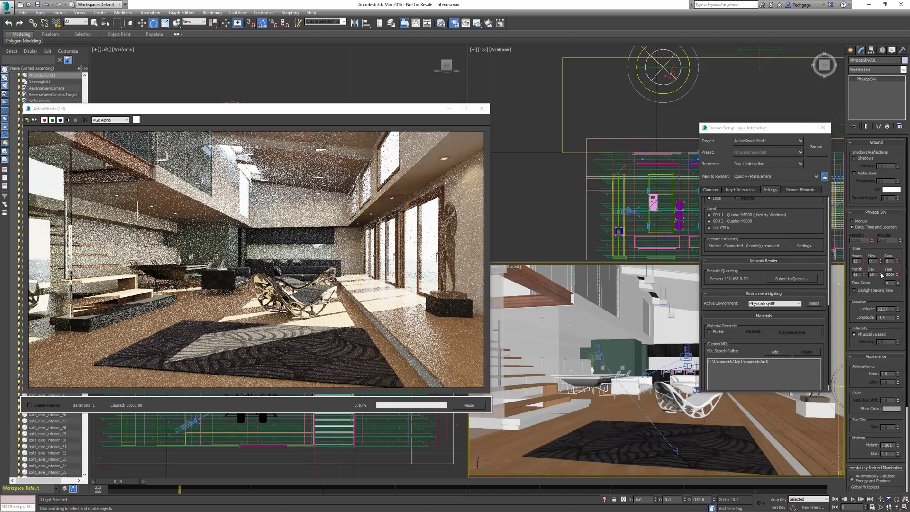
left_click(881, 274)
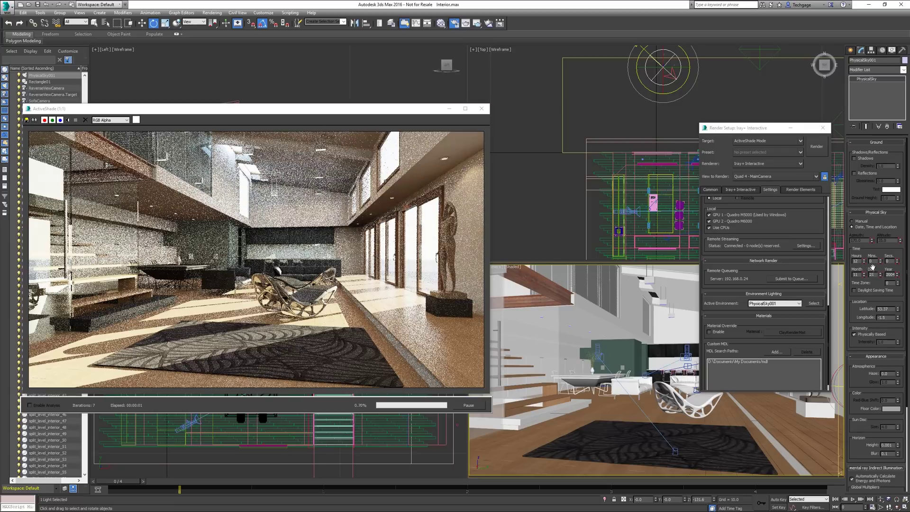
- Step the sky's hour from 10 up to 15
left_click(864, 262)
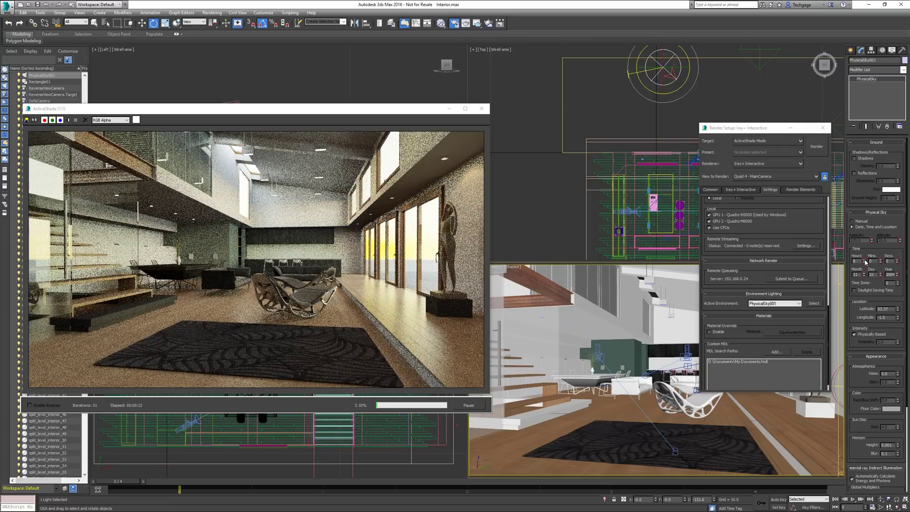
left_click(865, 261)
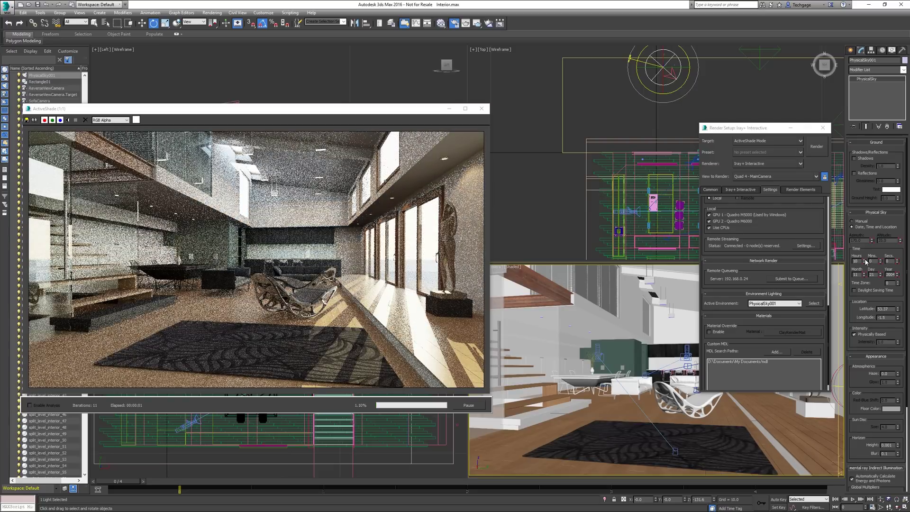
left_click(865, 260)
left_click(864, 260)
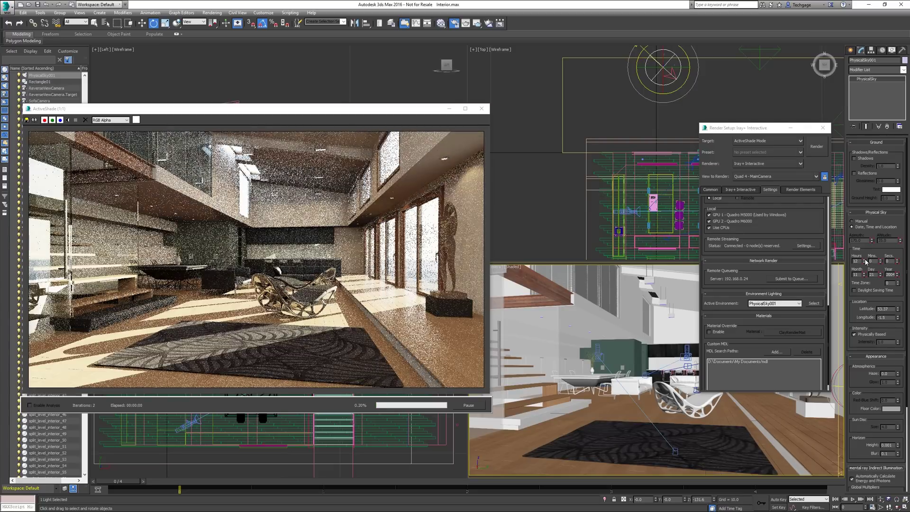
left_click(865, 260)
left_click(865, 260)
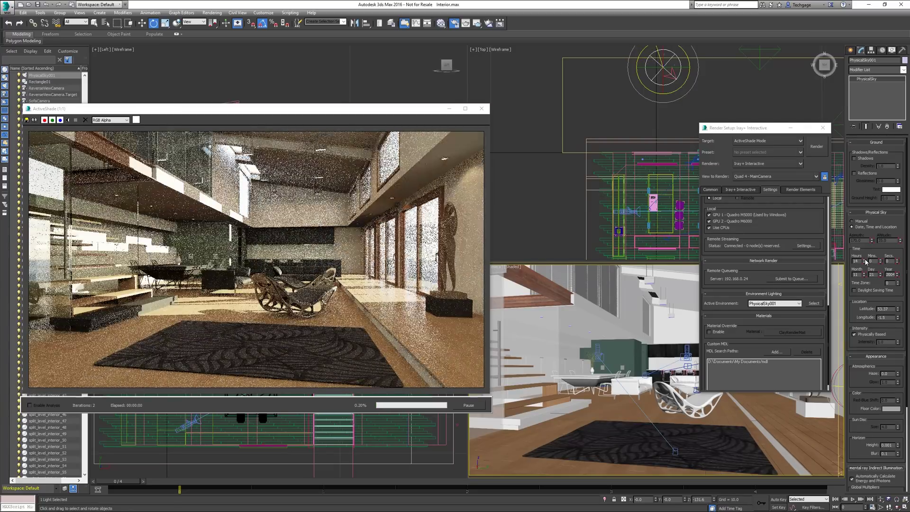
left_click(864, 260)
- Set the active environment to NightIBL and view the scene through ChaiseCamera
left_click(775, 304)
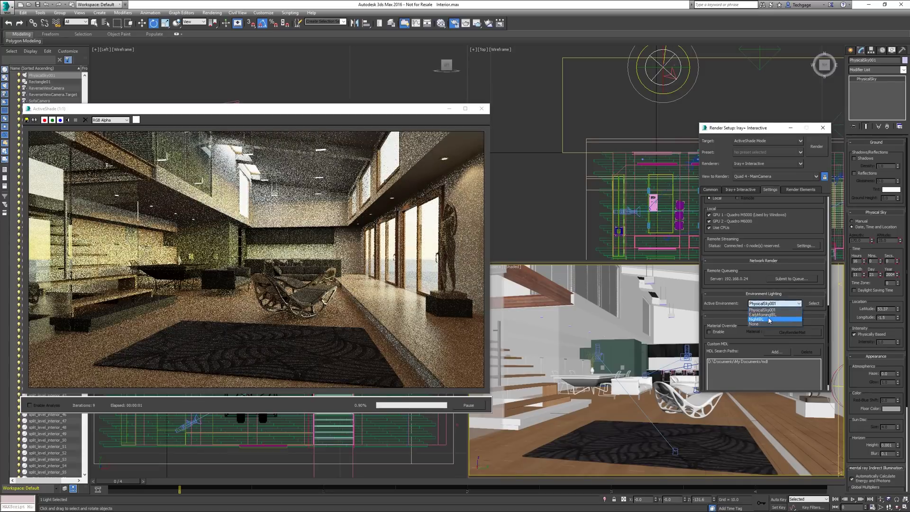
left_click(768, 315)
left_click(820, 304)
left_click(495, 267)
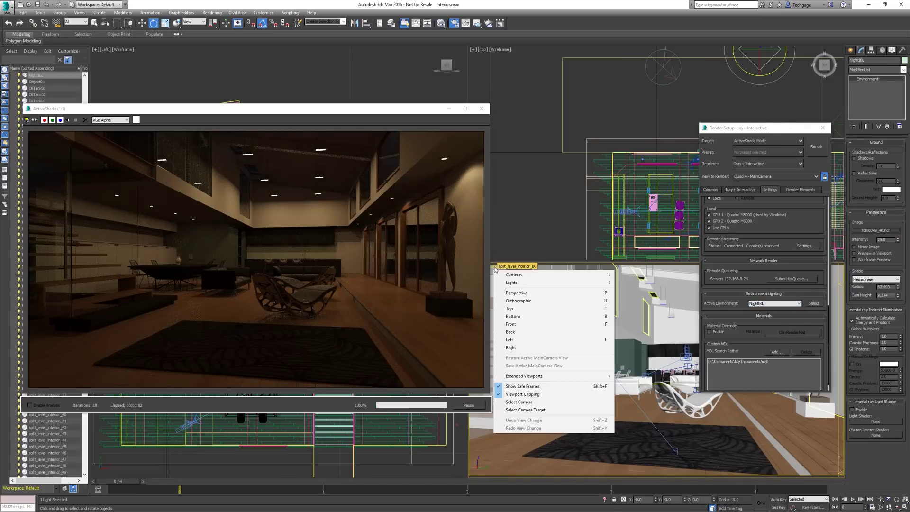
mouse_move(514, 275)
left_click(638, 275)
- Raise the exposure value to 4.0 and choose a white balance lighting preset
scroll(811, 309, "up", 6)
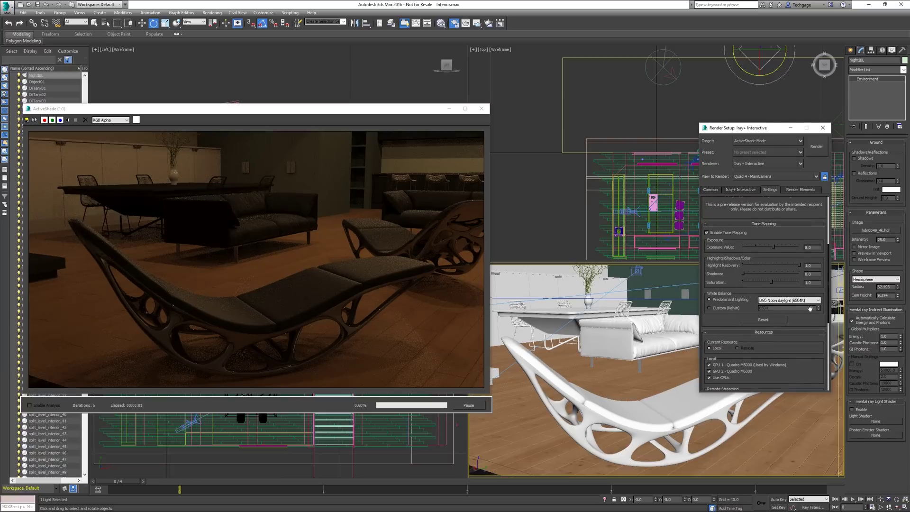
key("Return")
scroll(789, 275, "down", 3)
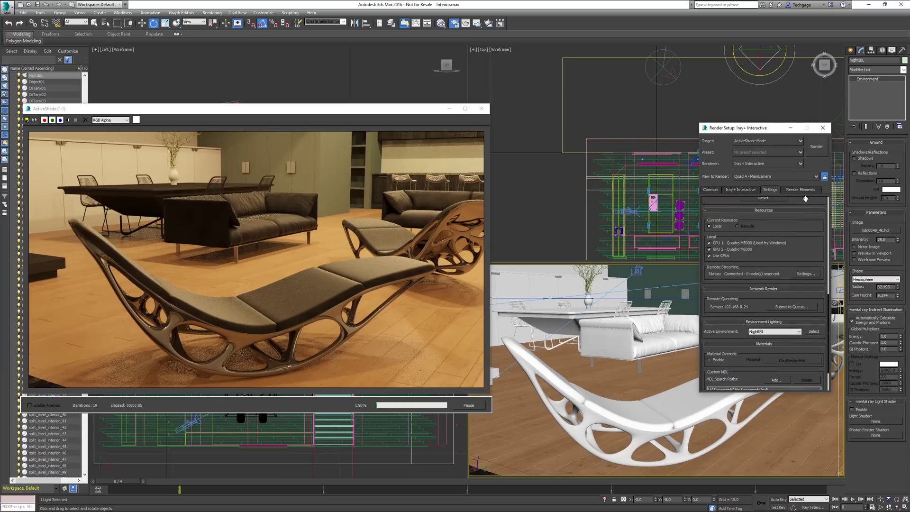
left_click(789, 257)
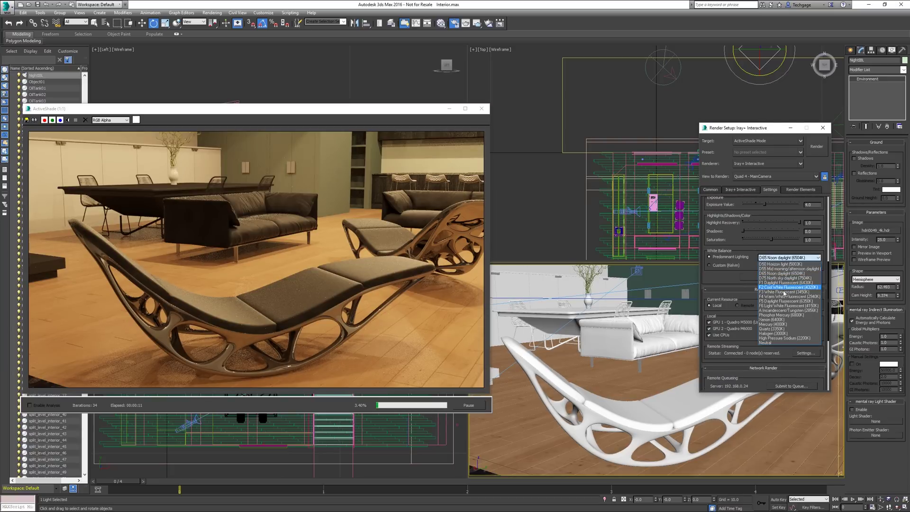
left_click(789, 288)
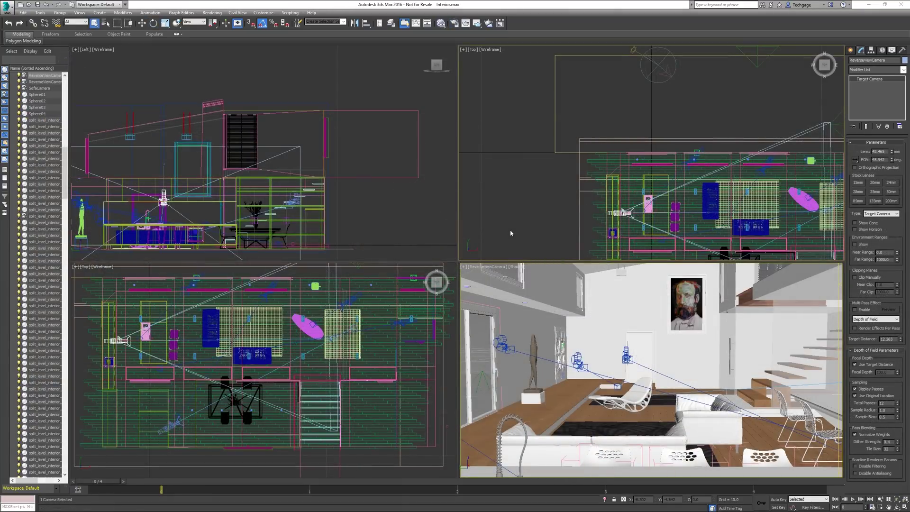
- Connect Iray+ to the remote streaming server with compression and start a remote ActiveShade render
left_click(454, 24)
scroll(817, 276, "down", 10)
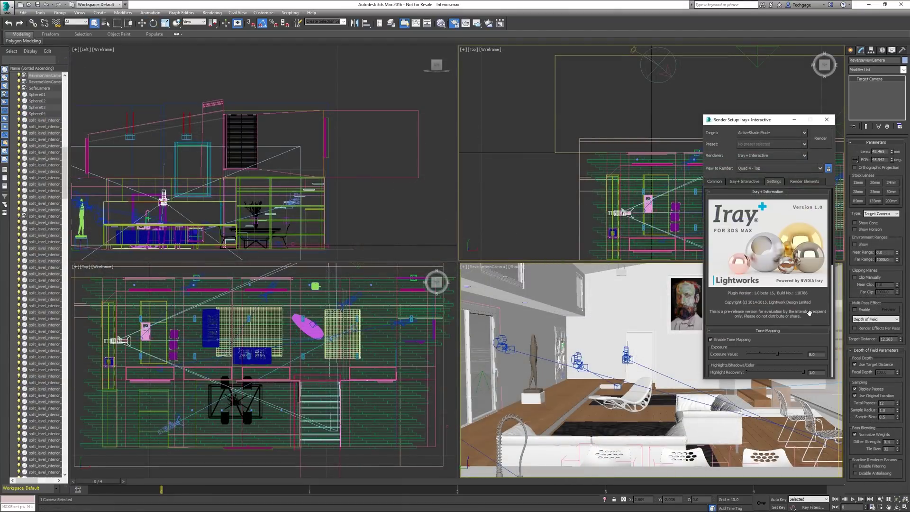
left_click(813, 254)
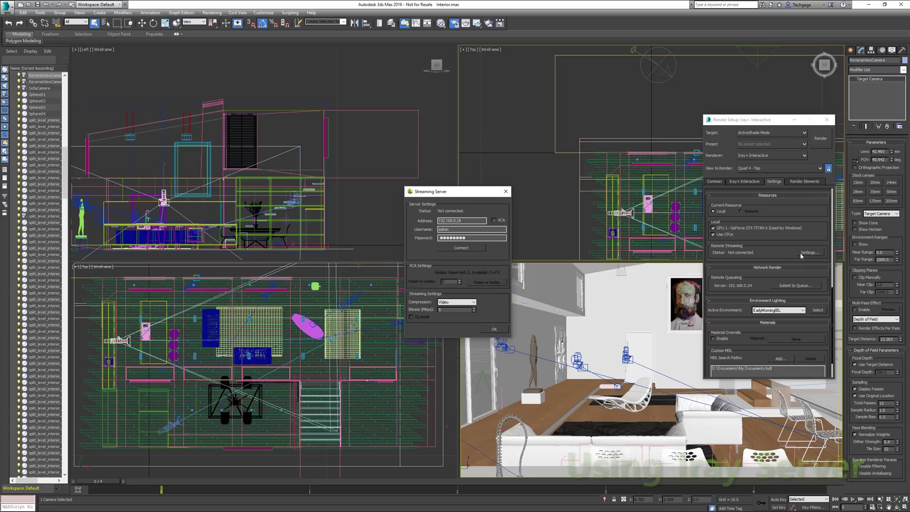
left_click(472, 303)
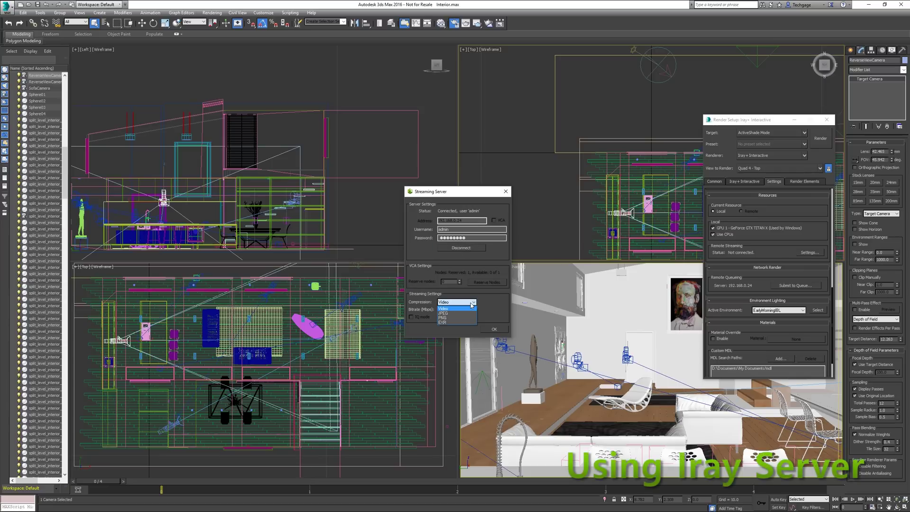
left_click(494, 329)
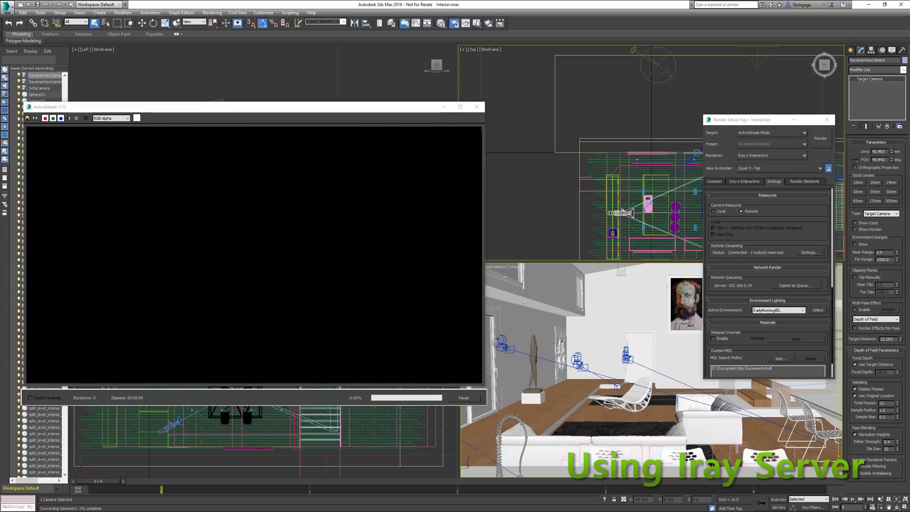
- Check the GPU-Z monitor, then view the streamed render through KitchenCamera
key("alt+Tab")
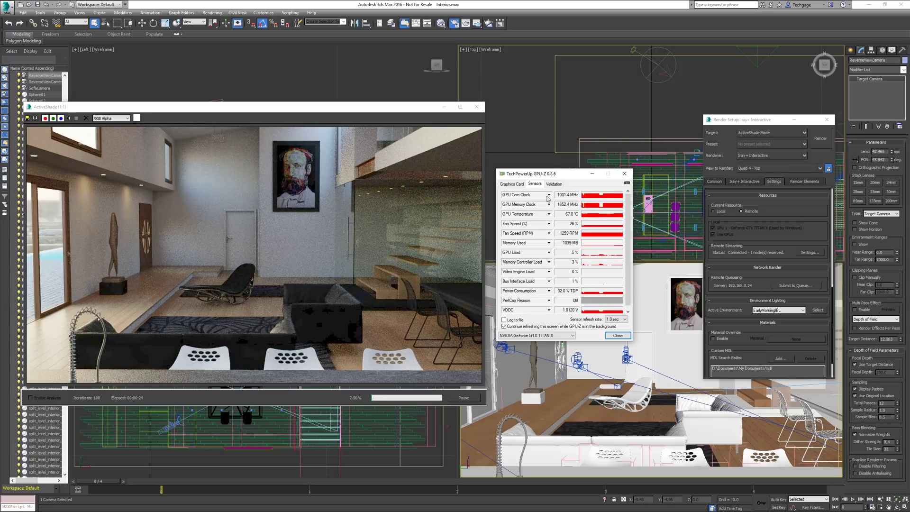
left_click(592, 174)
left_click(496, 266)
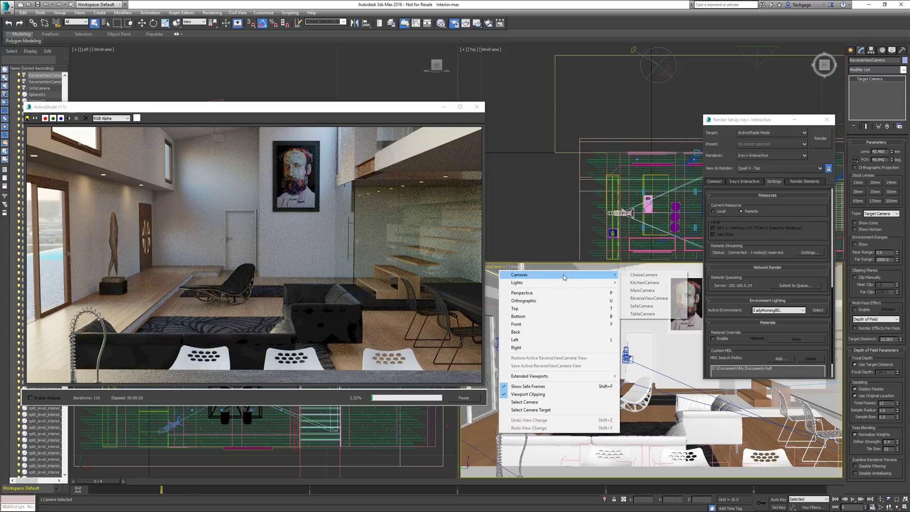
left_click(642, 281)
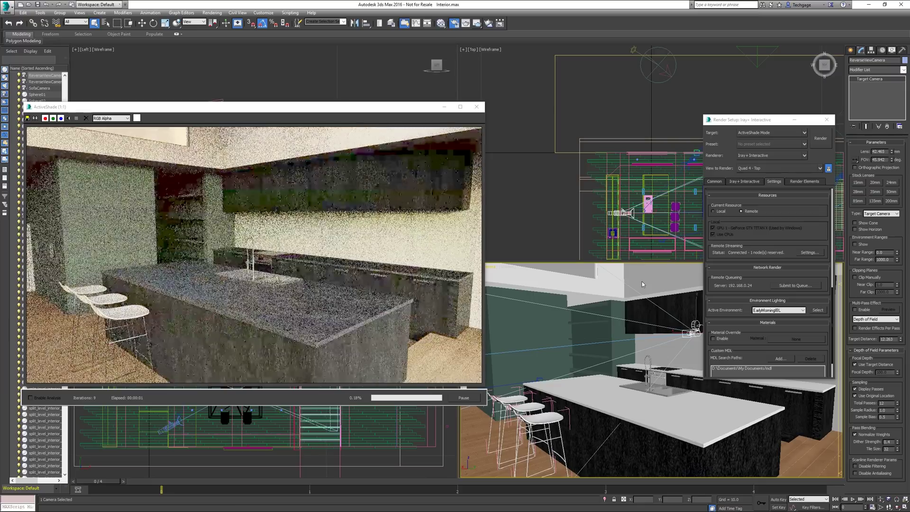
- Switch the view to ReverseViewCamera and then to ChaiseCamera
left_click(491, 267)
mouse_move(522, 270)
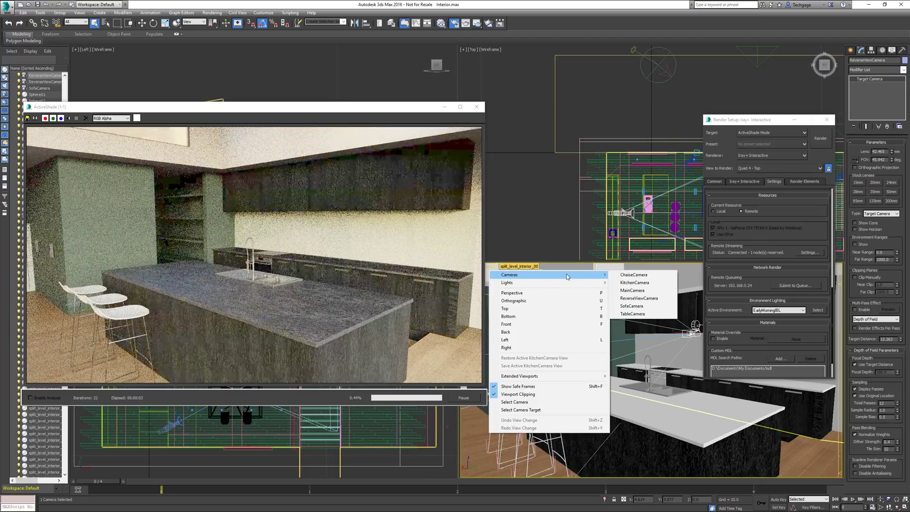
left_click(639, 299)
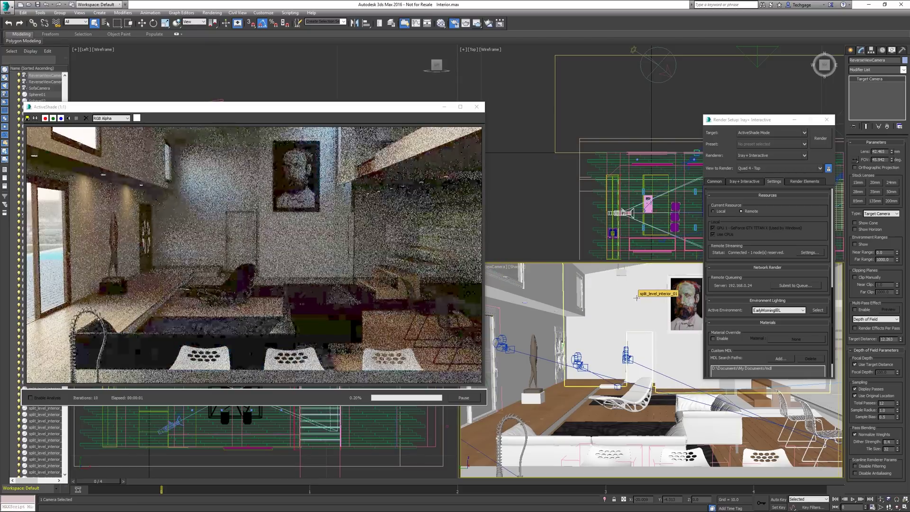
left_click(493, 267)
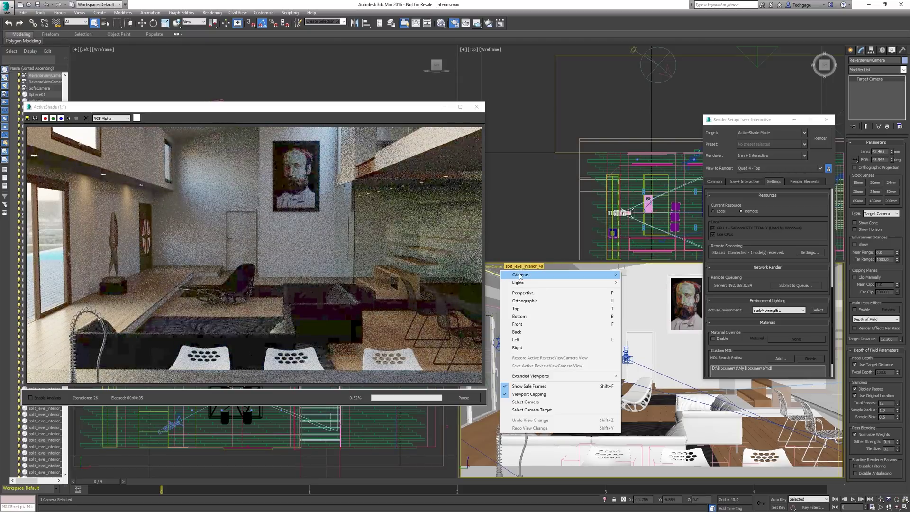
mouse_move(521, 275)
left_click(646, 283)
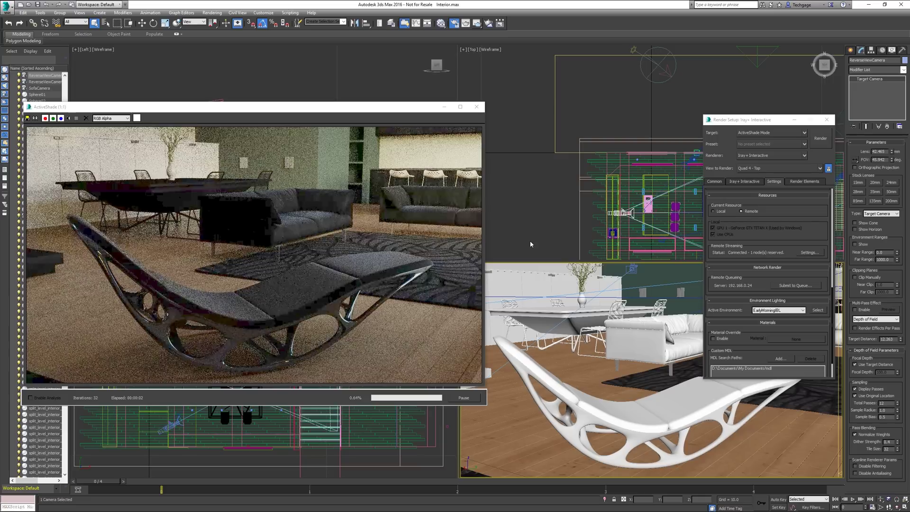
- Disconnect remote streaming and submit the scene to the server queue as job TestRender1
left_click(809, 252)
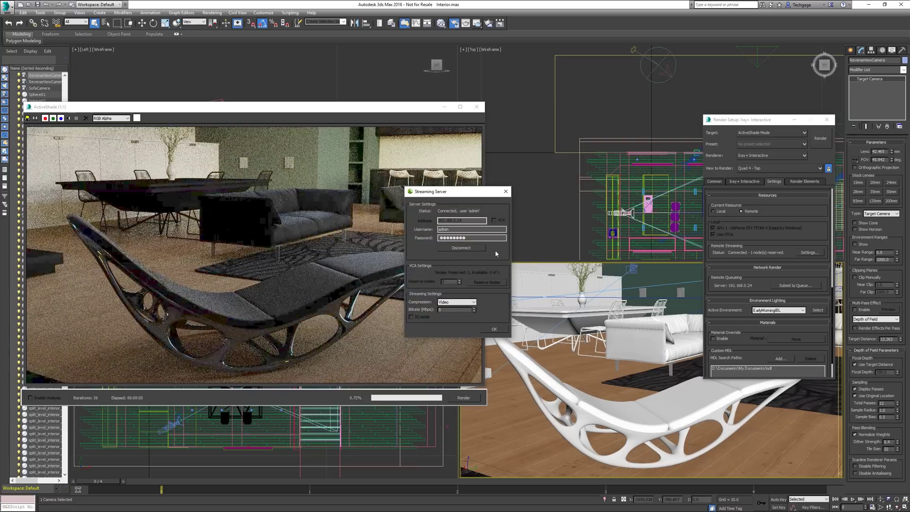
left_click(497, 331)
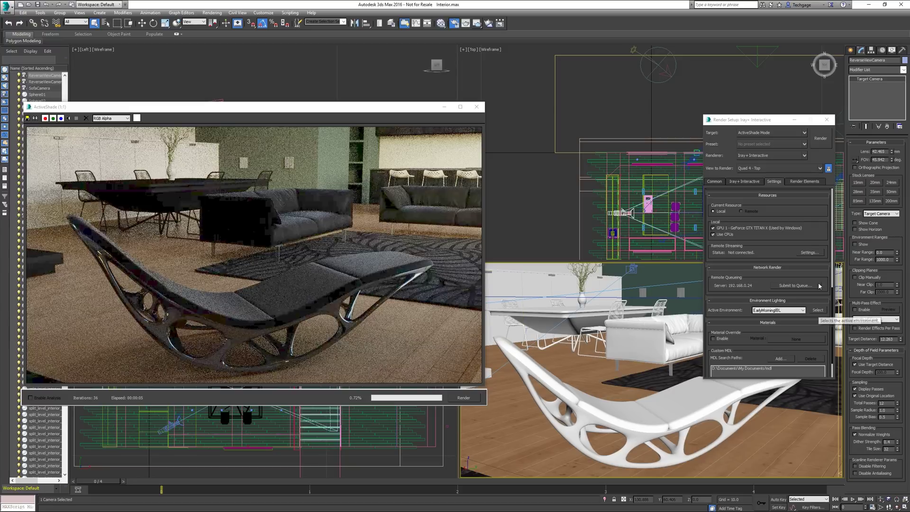
scroll(790, 259, "down", 3)
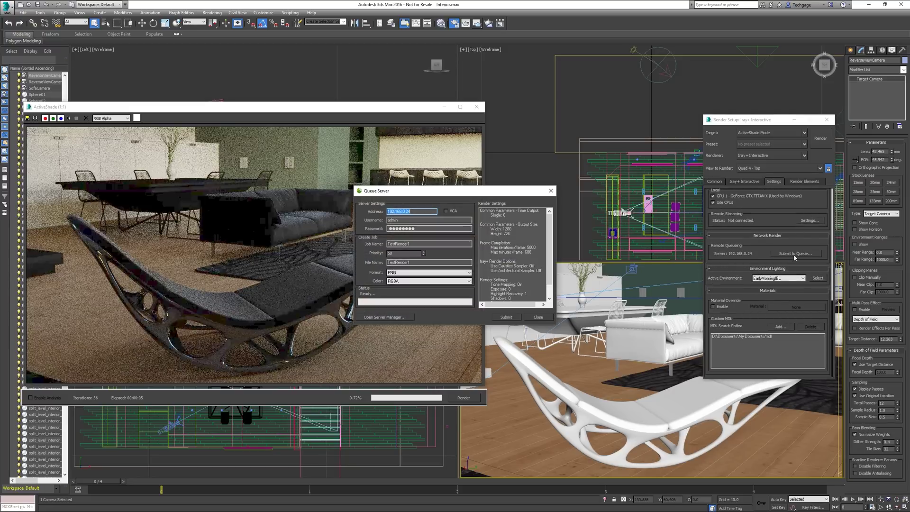
left_click(507, 317)
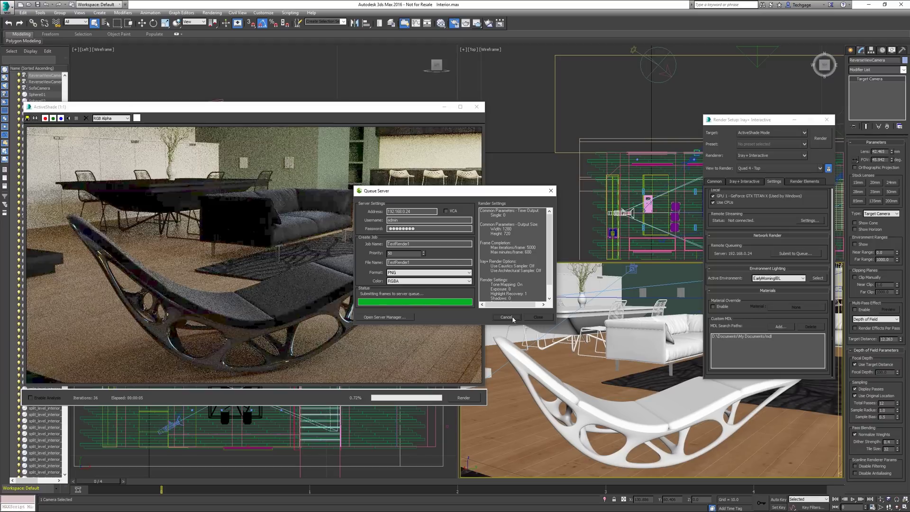
- Sign in to the Iray Server web interface and start the queue rendering TestRender1
key("alt+Tab")
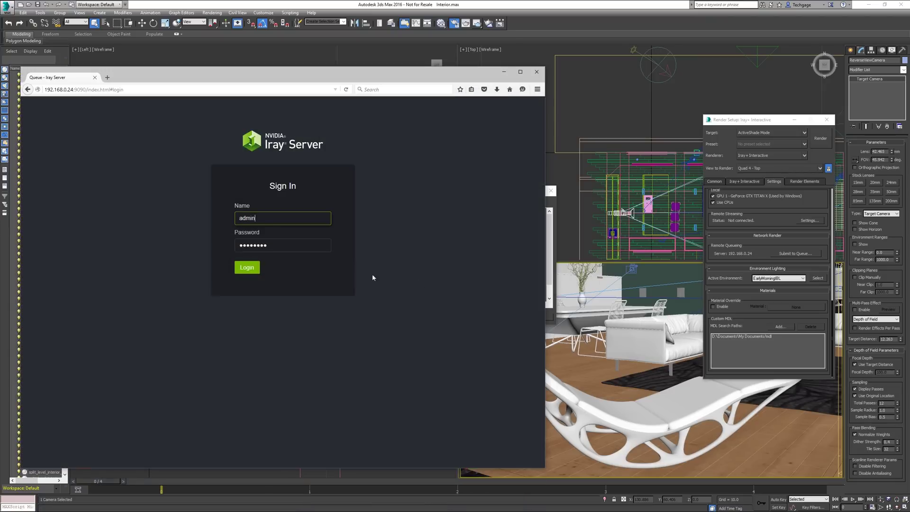
left_click(246, 266)
left_click(413, 188)
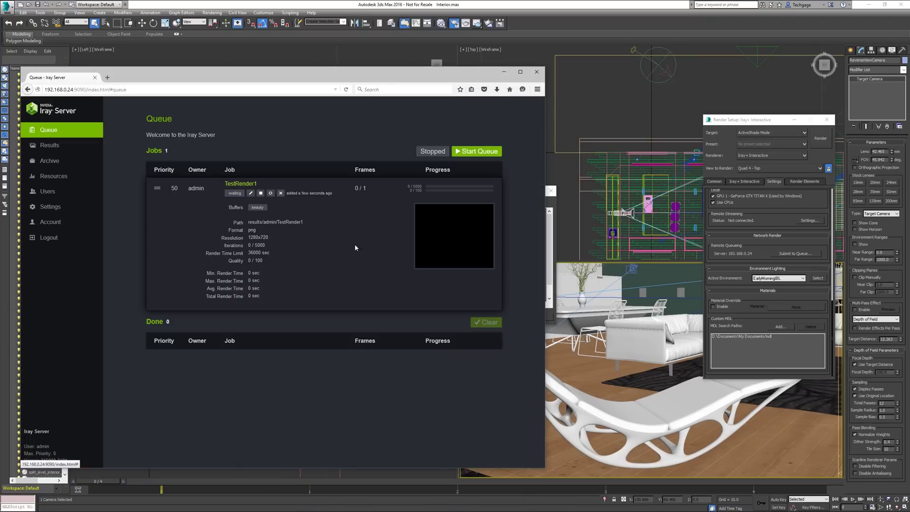
left_click(478, 152)
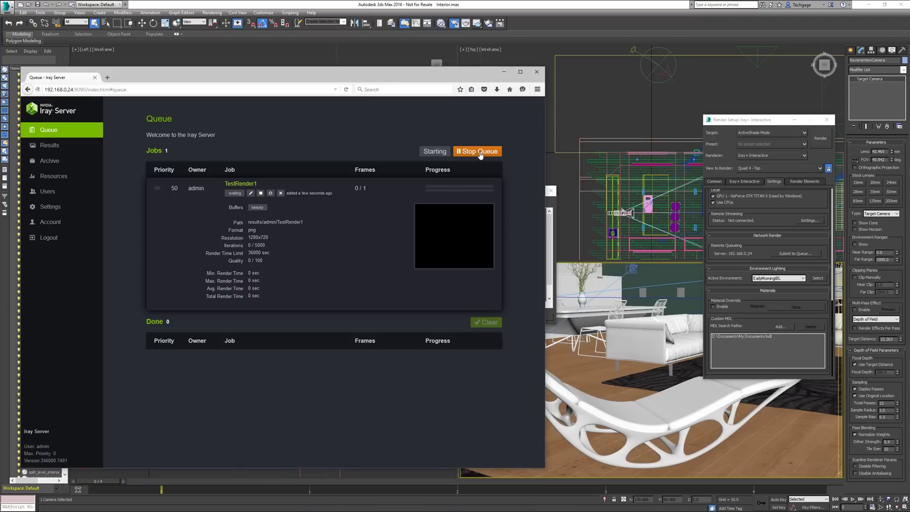
- Inspect the DESKTOP host's two Quadro GPUs under Resources, then return to the queue
left_click(65, 178)
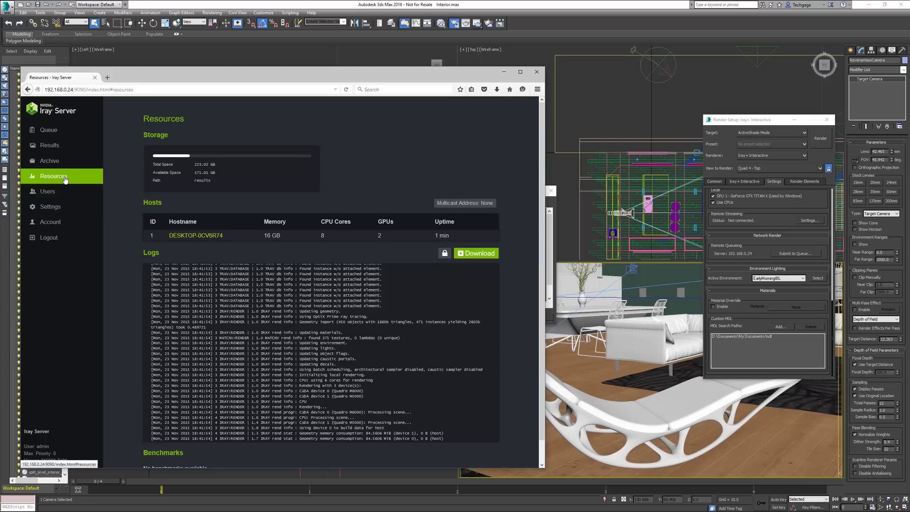
left_click(220, 236)
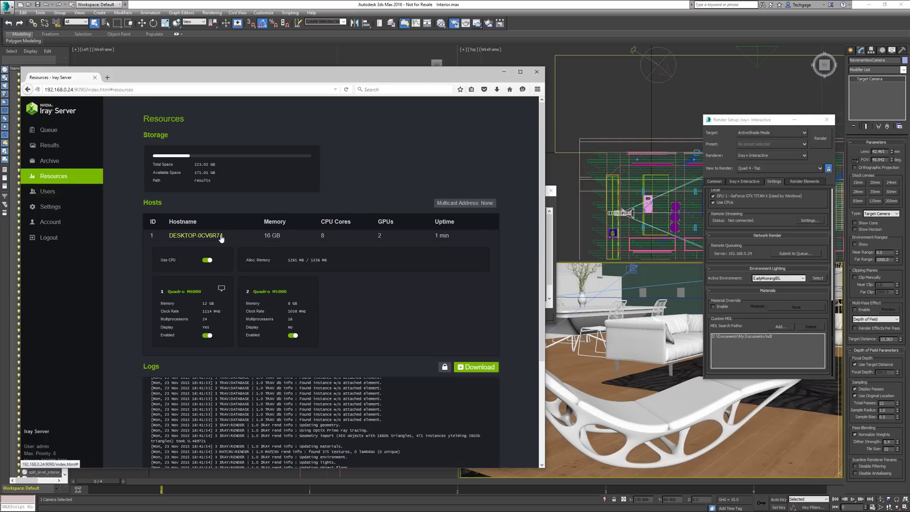
left_click(60, 131)
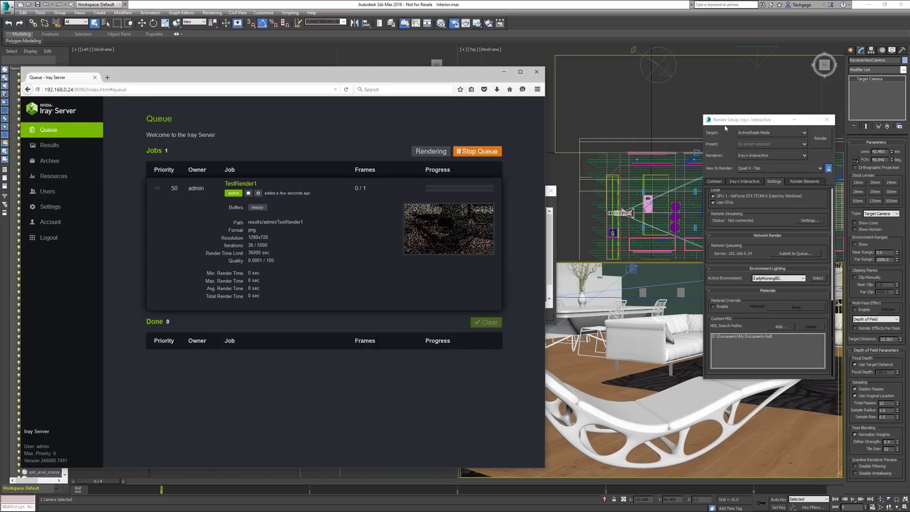
left_click(548, 265)
- Switch the viewport to a different scene camera
left_click(539, 319)
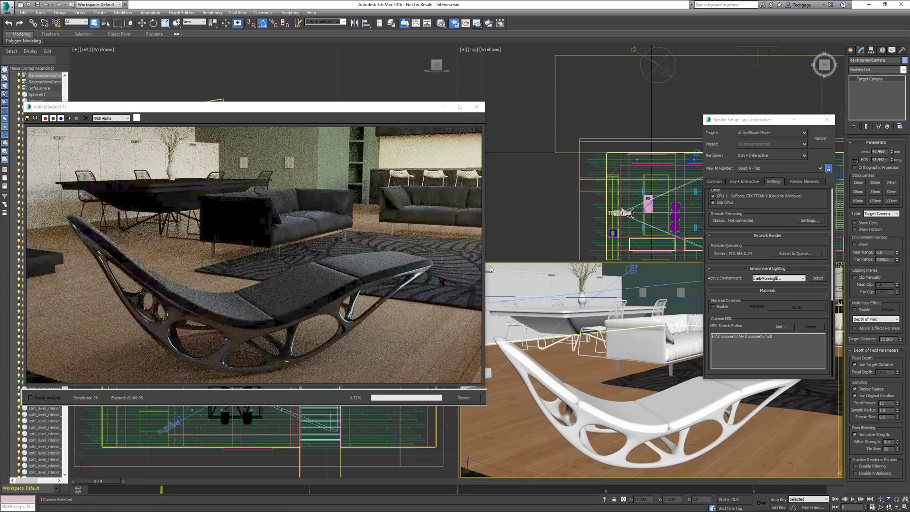
left_click(518, 266)
mouse_move(557, 276)
left_click(644, 299)
- Set the active environment to NightIBL with a warmer 5450 K white balance
left_click(787, 278)
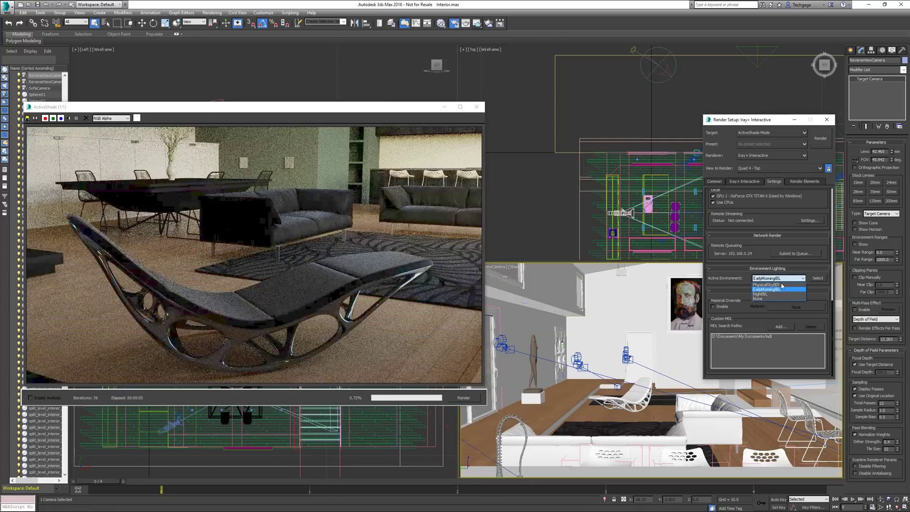
left_click(778, 292)
left_click(817, 279)
scroll(815, 288, "up", 5)
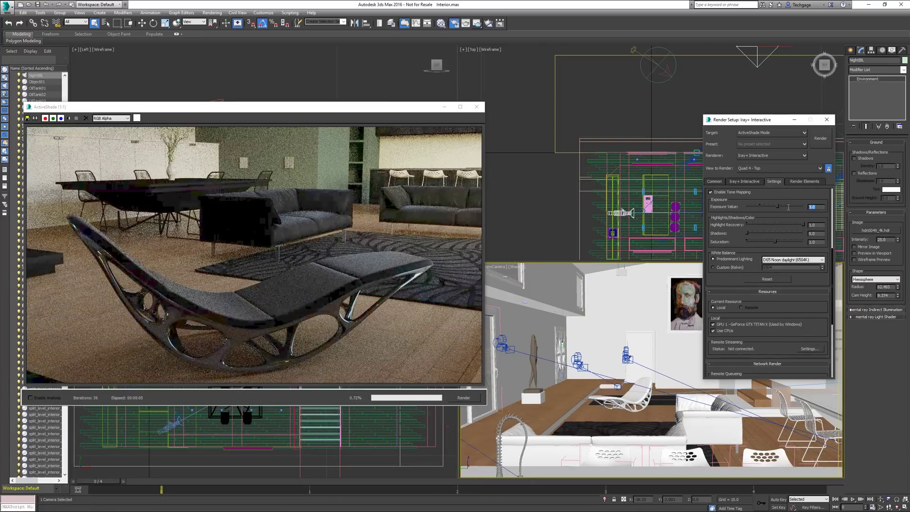
left_click(815, 260)
left_click(796, 294)
scroll(793, 225, "down", 4)
scroll(792, 225, "down", 2)
- Submit the scene to the server queue as job TestRender2
left_click(795, 257)
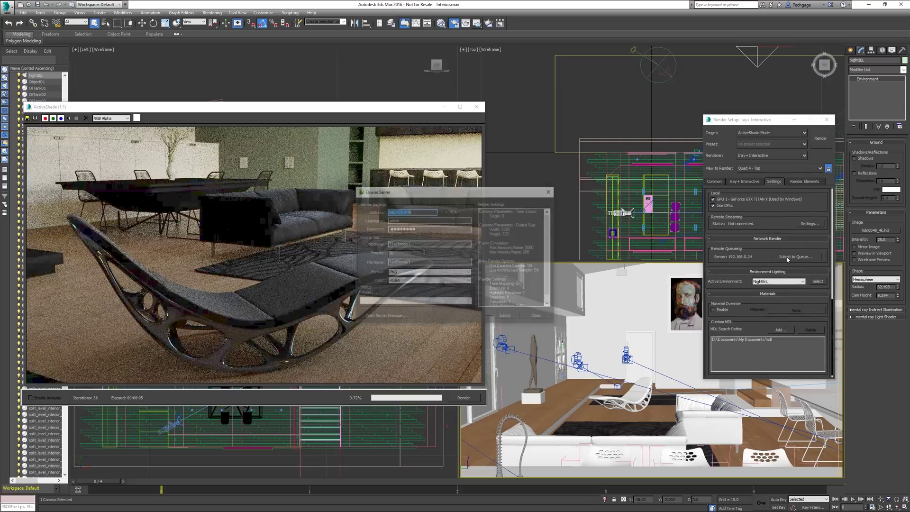
double_click(421, 244)
type("2")
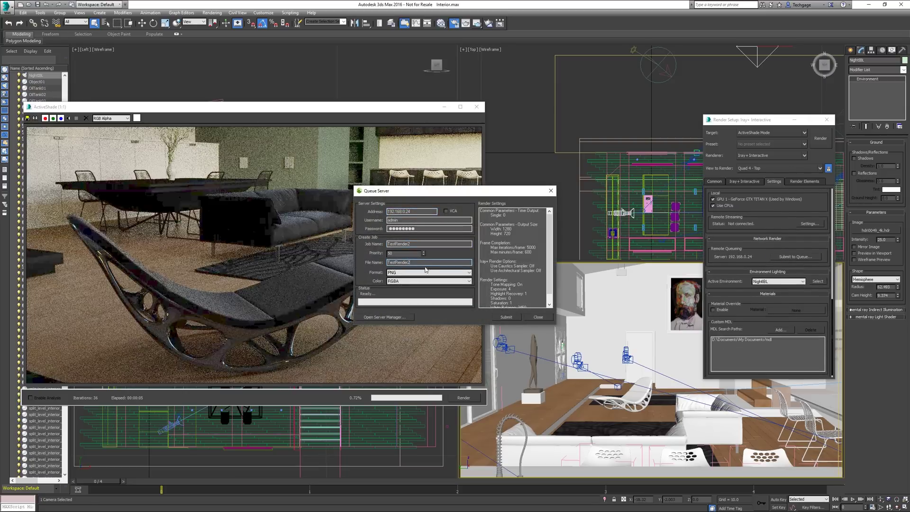
left_click(513, 317)
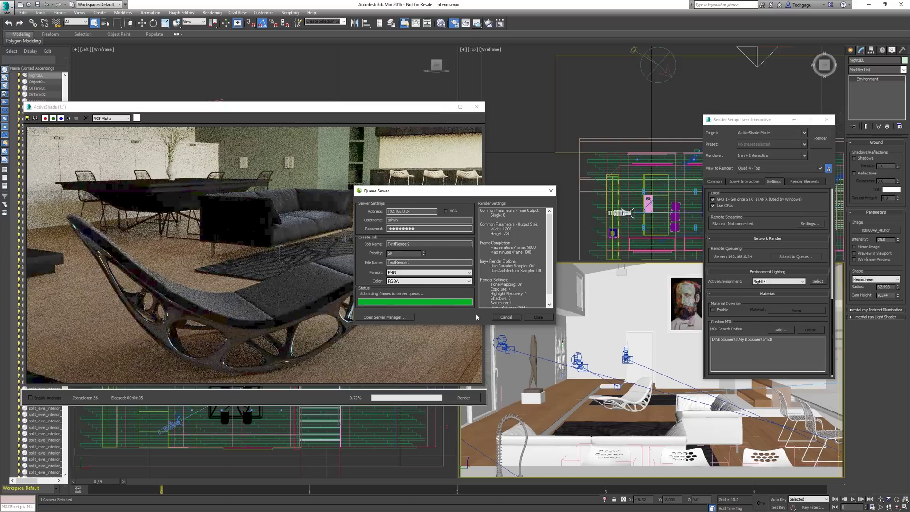
left_click(536, 317)
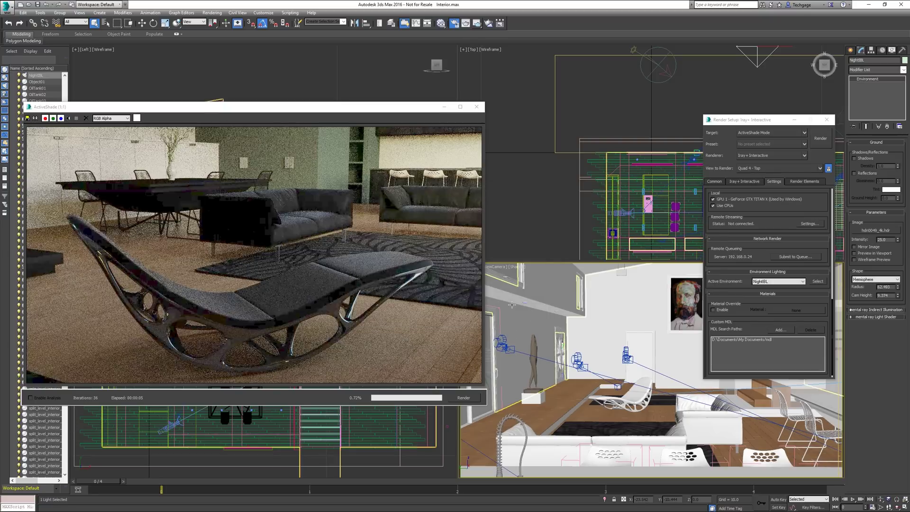
key("alt+Tab")
left_click(417, 260)
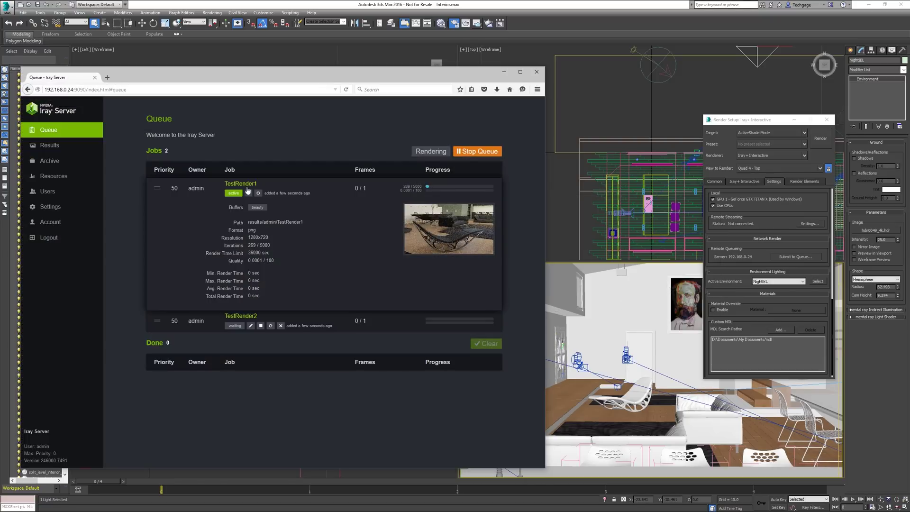
- Duplicate the TestRender2 job and rename the copy TestRender3
left_click(240, 205)
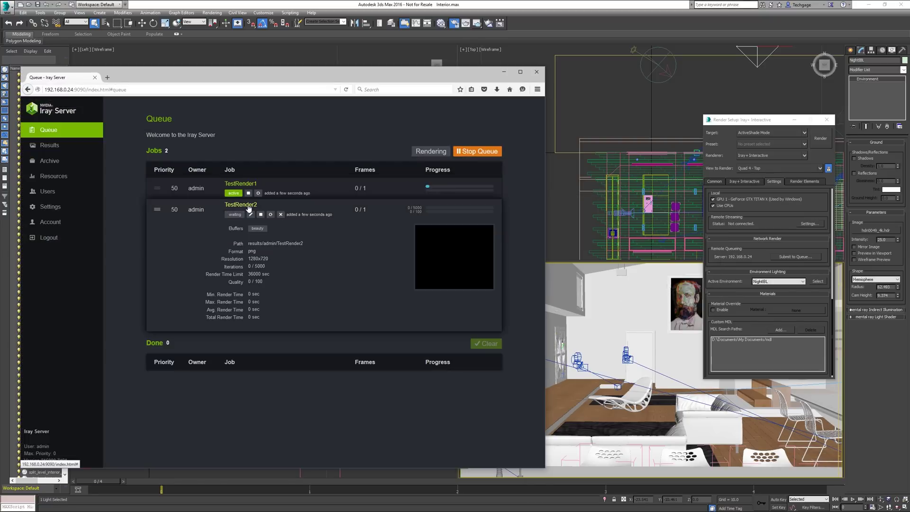
left_click(271, 215)
left_click(328, 205)
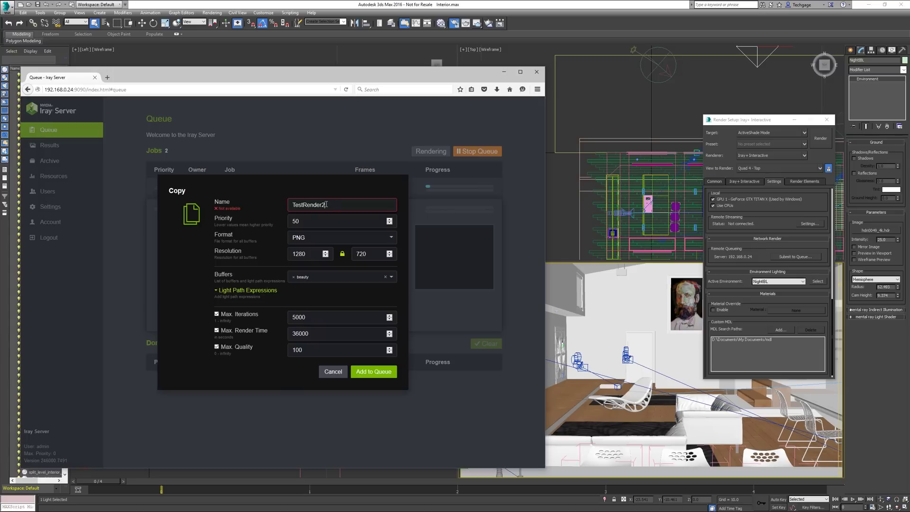
key("BackSpace")
type("3")
- Set TestRender3's width to 3840 with only the beauty buffer, queue it, and preview TestRender1
double_click(304, 253)
type("3840")
left_click(391, 277)
scroll(393, 322, "down", 3)
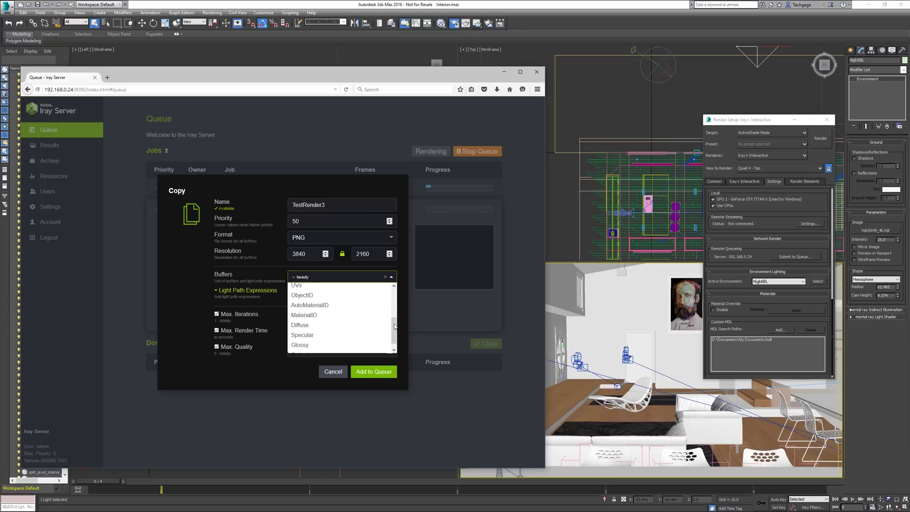
key("Escape")
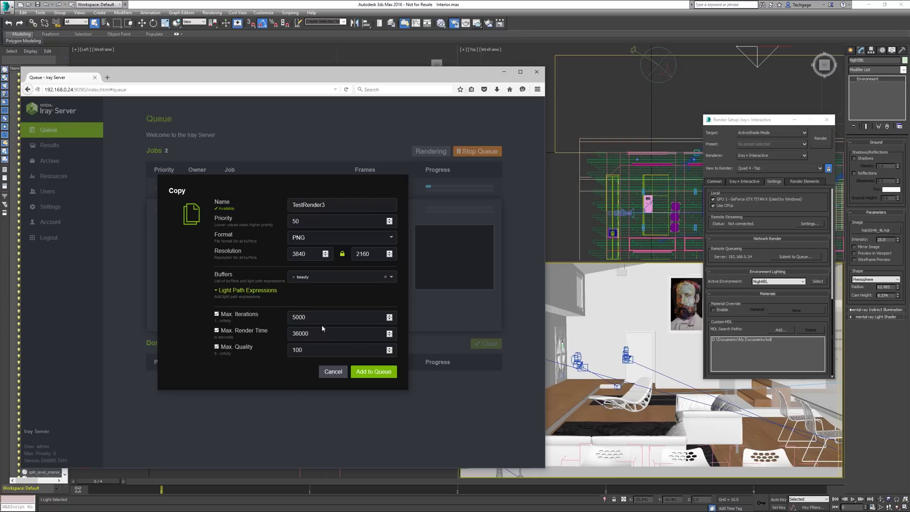
left_click(367, 371)
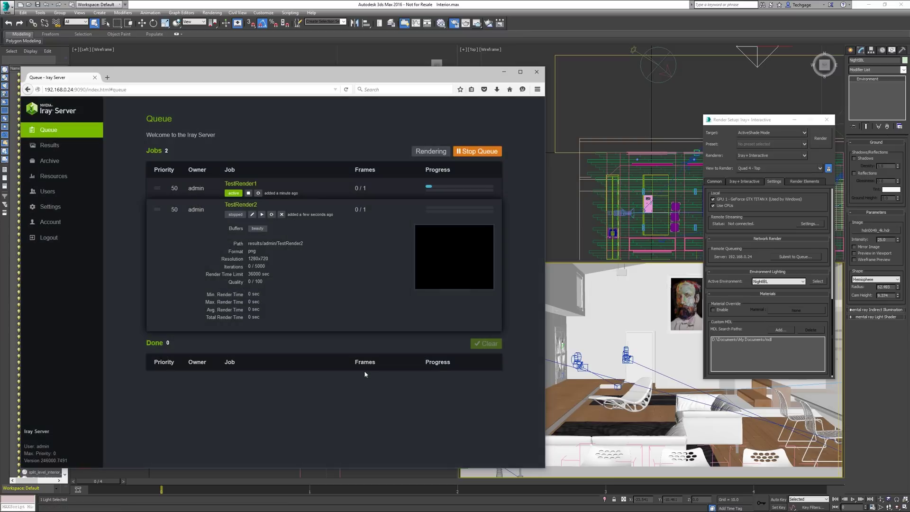
left_click(240, 184)
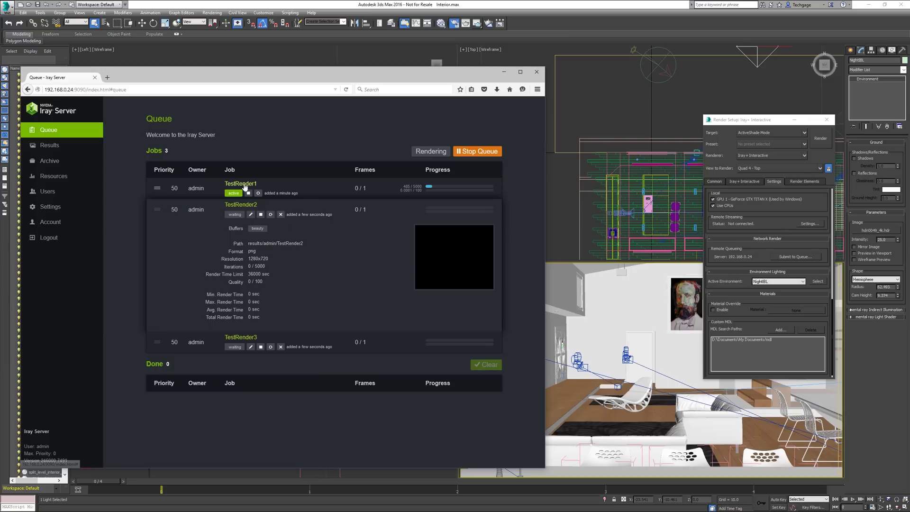
left_click(443, 247)
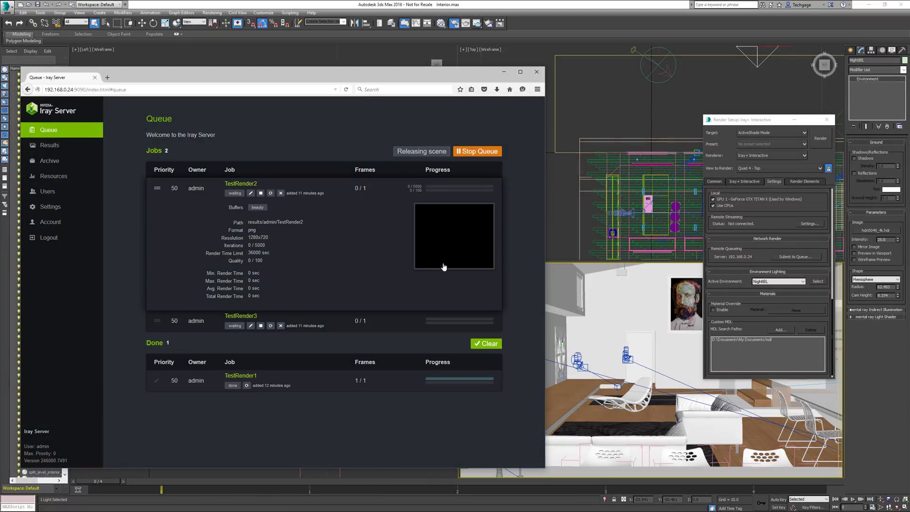
- Preview the finished TestRender1 result, download it, and open TestRender1-beauty locally
left_click(49, 145)
left_click(199, 175)
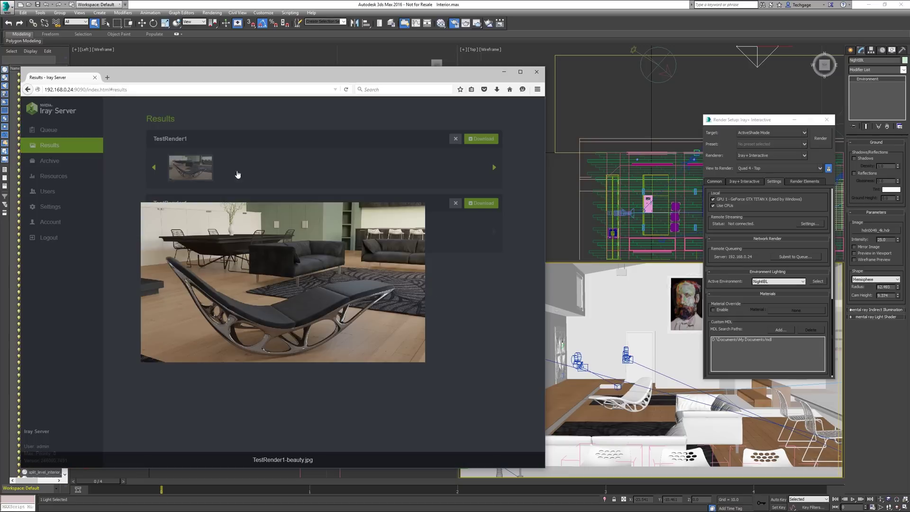
left_click(451, 170)
left_click(483, 140)
double_click(292, 176)
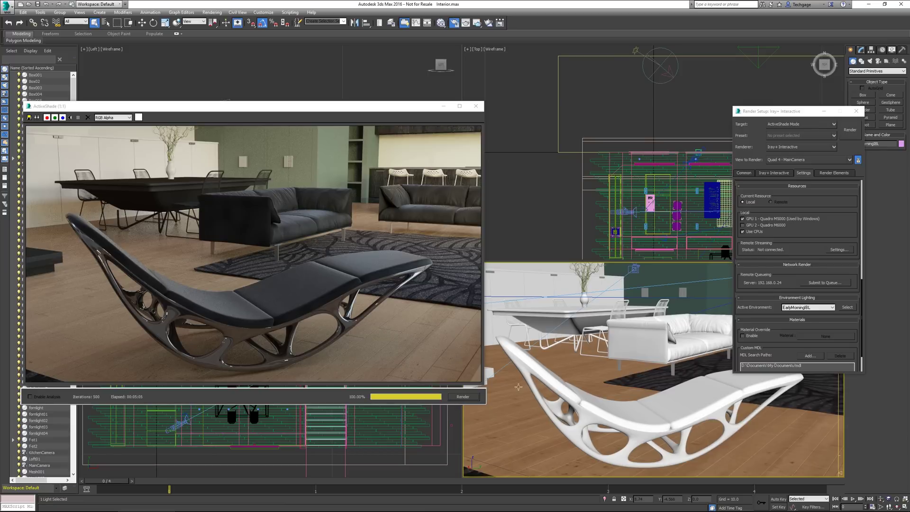
- Disable the Quadro M5000, enable the Quadro M6000, and restart the ActiveShade render
left_click(743, 219)
left_click(743, 225)
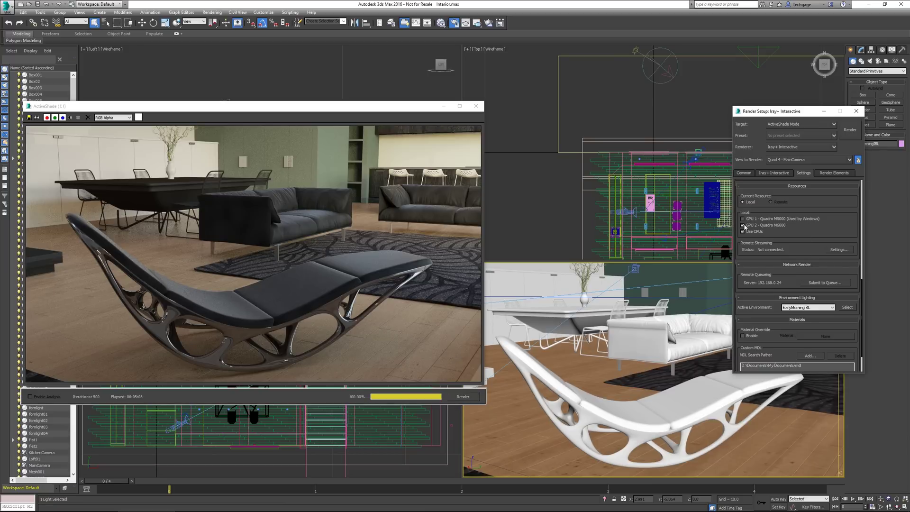
left_click(463, 397)
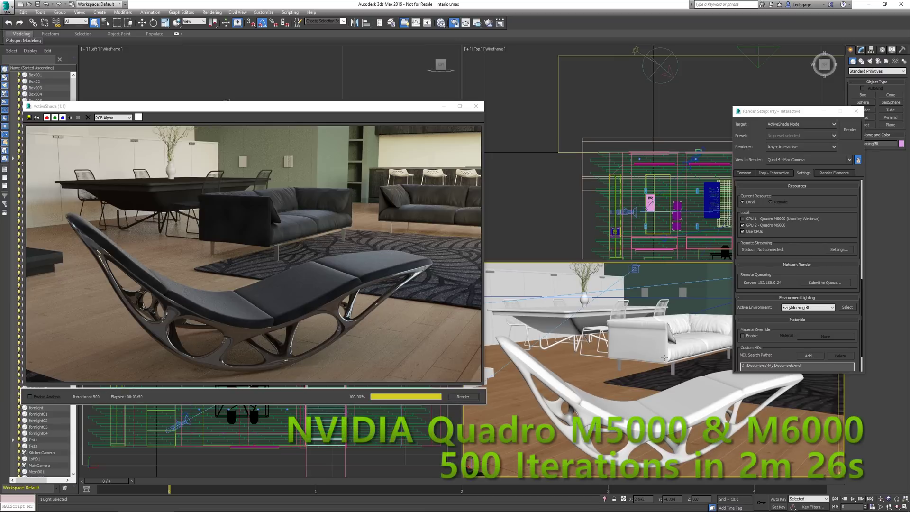
- Enable the Quadro M5000 alongside the M6000 and re-render ActiveShade on both GPUs
left_click(742, 219)
left_click(742, 219)
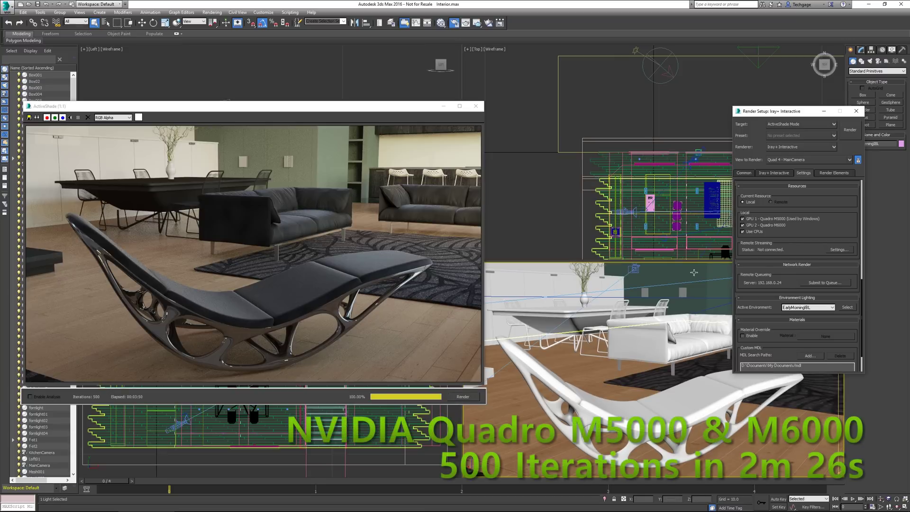
left_click(463, 396)
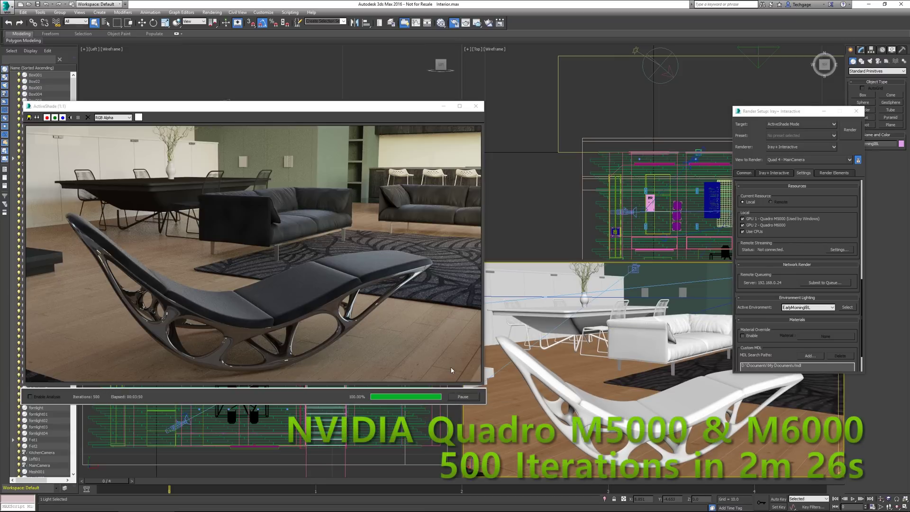